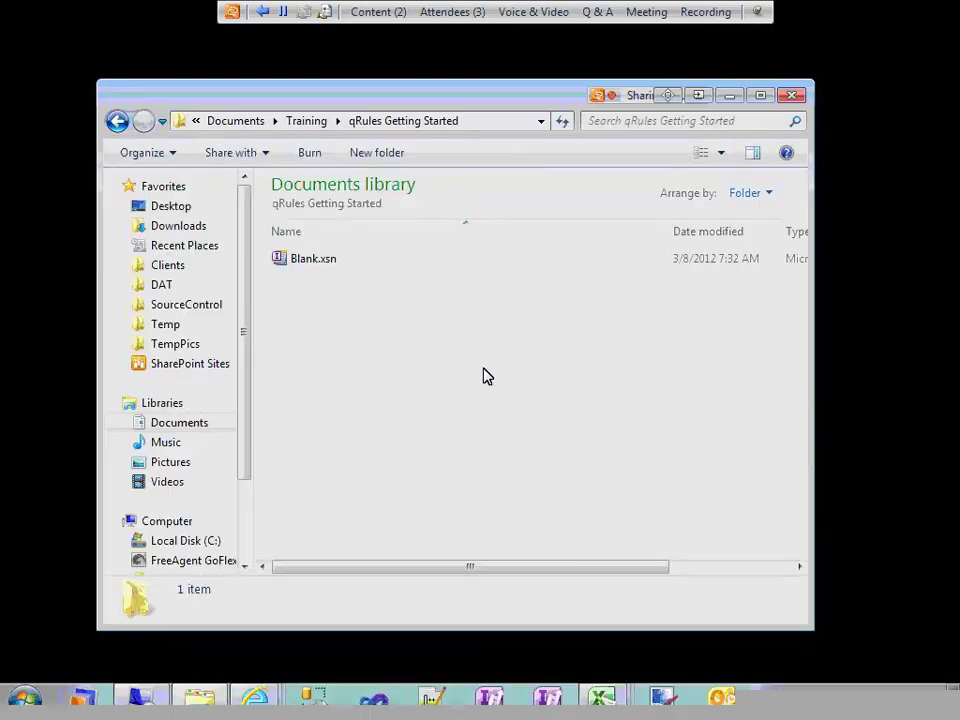
# - Start the qRules Injector and load Blank.xsn from the qRules Getting Started folder
pyautogui.click(30, 705)
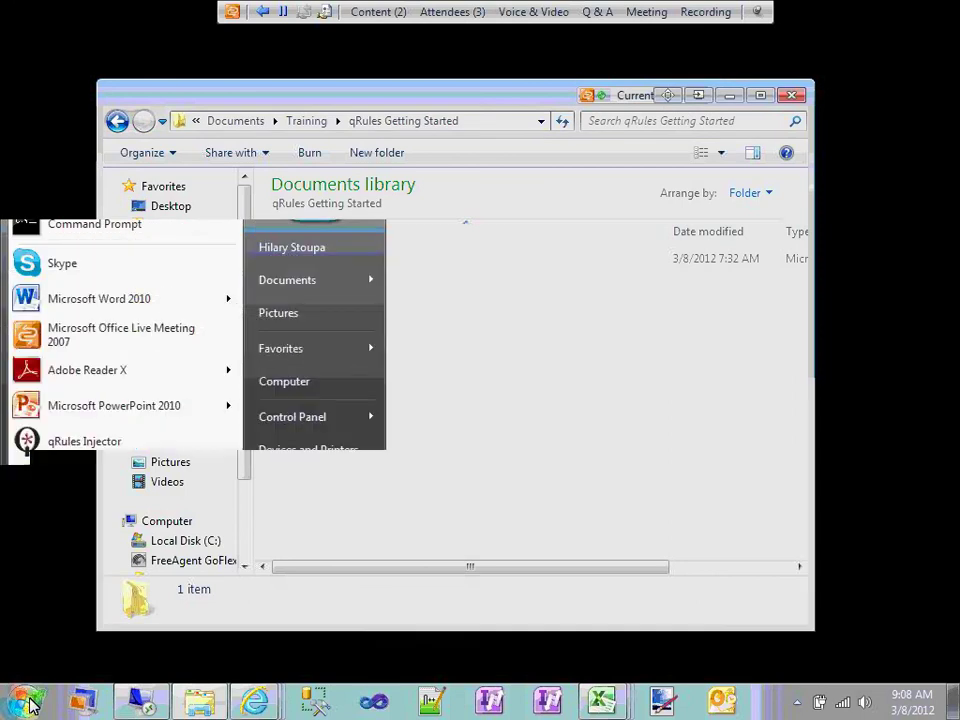
pyautogui.click(615, 240)
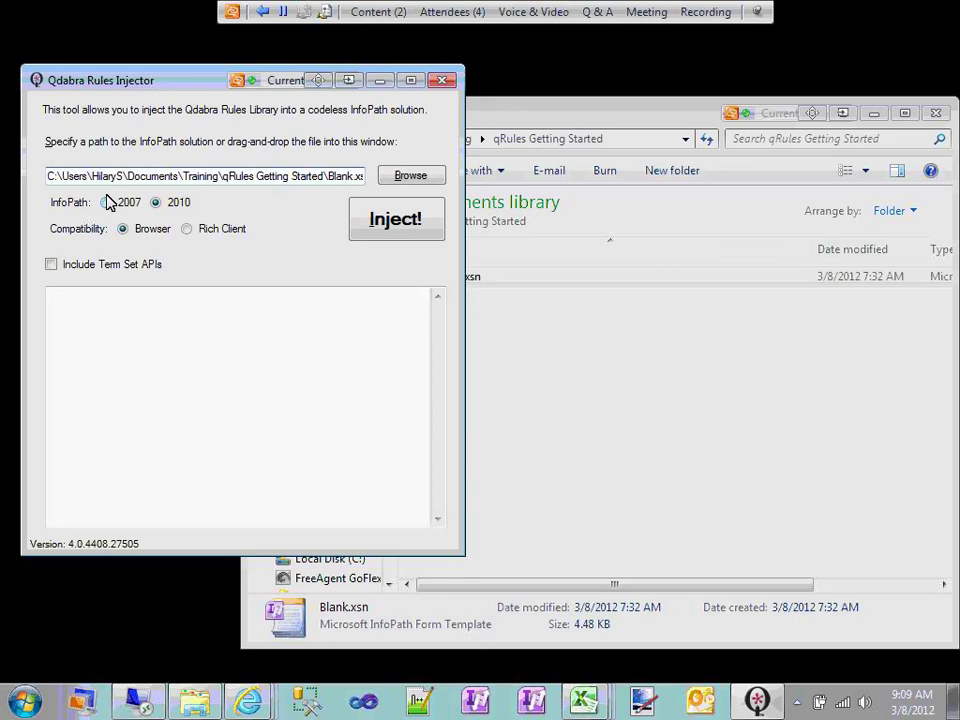
# - Inject qRules into Blank.xsn for InfoPath 2010 with Browser compatibility, accepting the backup reminder
pyautogui.click(106, 202)
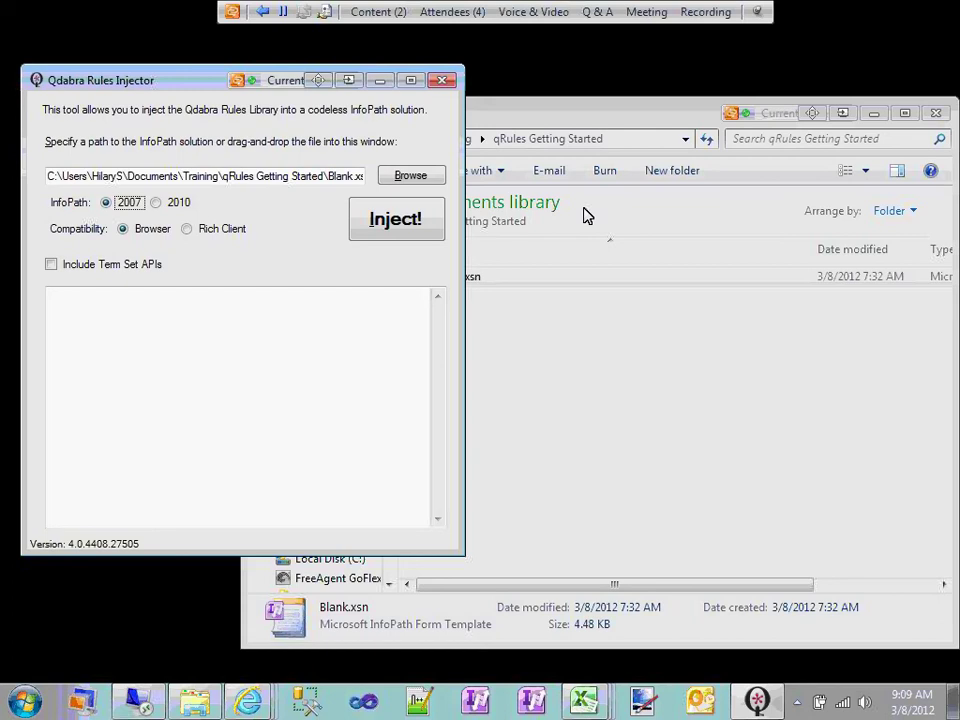
pyautogui.click(156, 203)
pyautogui.click(187, 229)
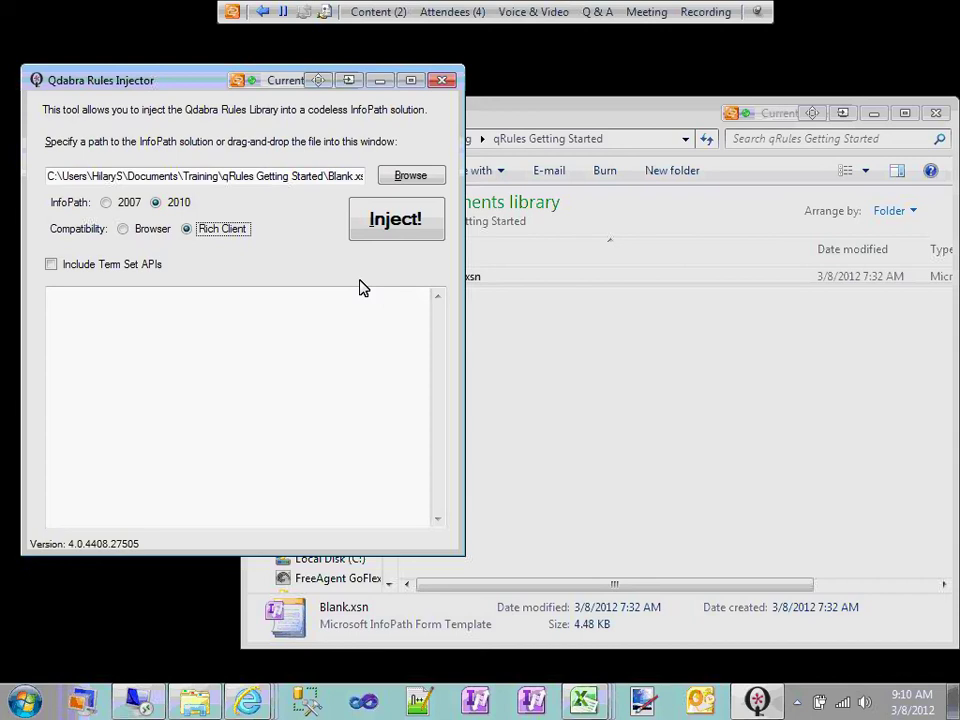
pyautogui.click(123, 229)
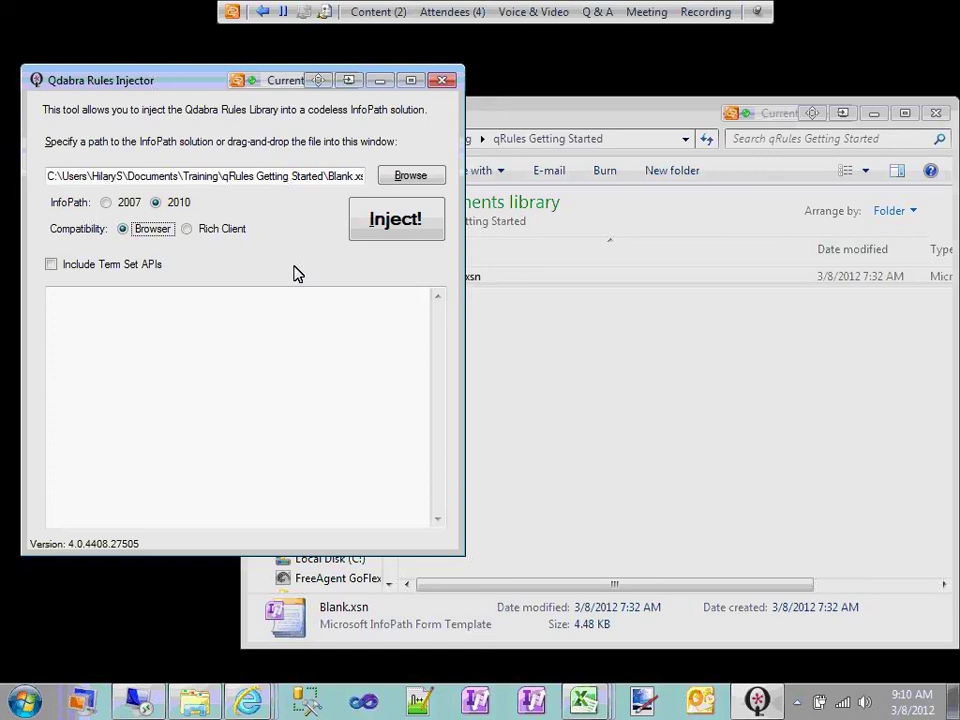
pyautogui.click(414, 222)
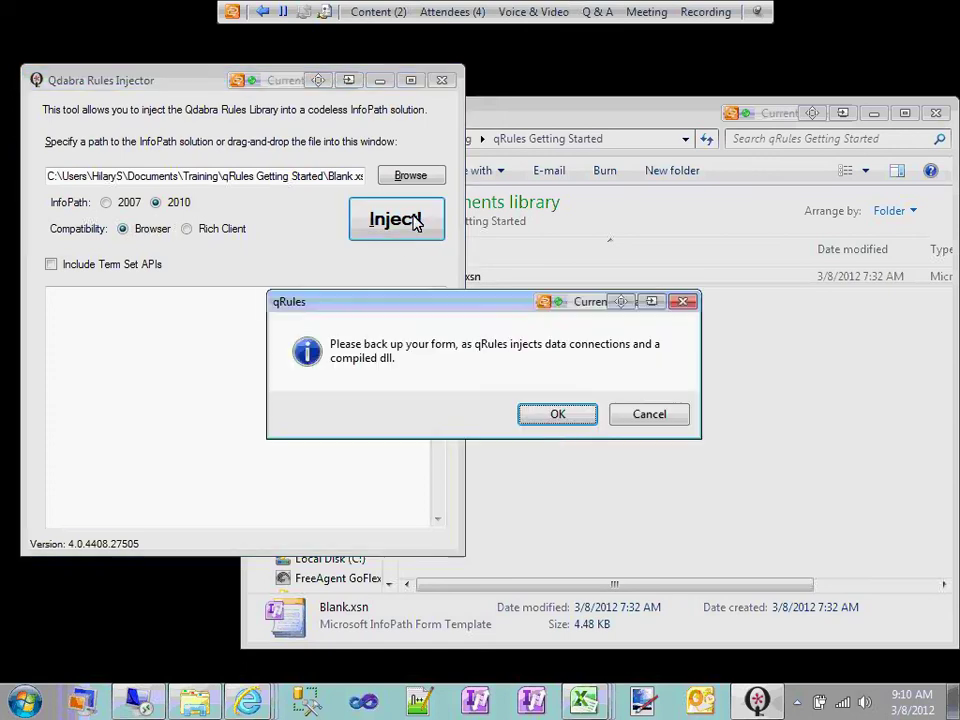
pyautogui.click(559, 418)
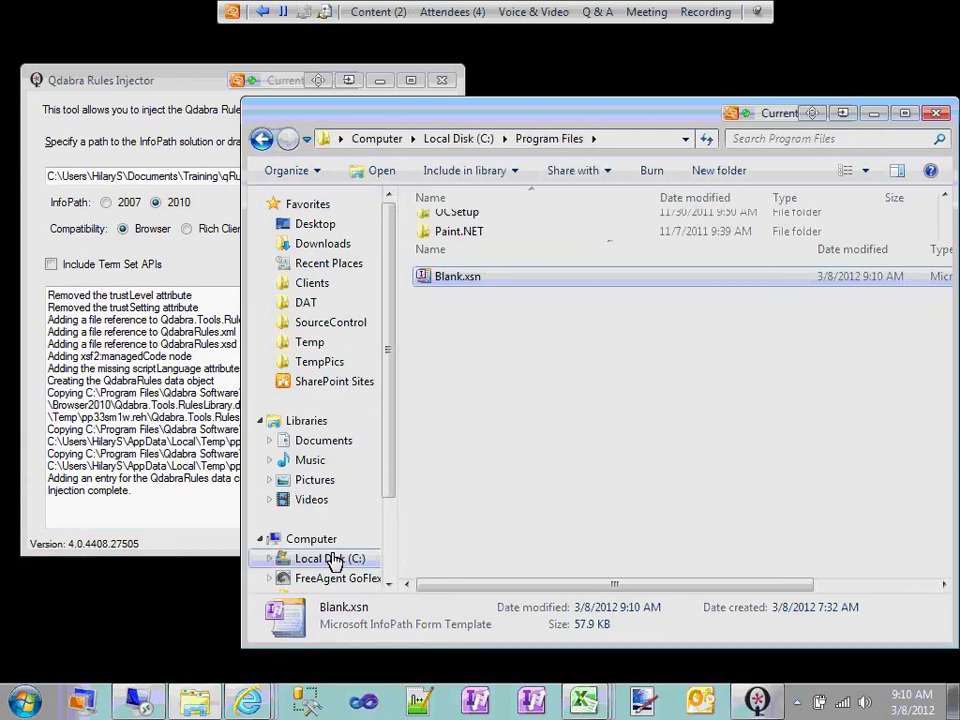
# - Look in the installed Qdabra Rules Library program folder and select its Browser2010 folder
pyautogui.click(465, 255)
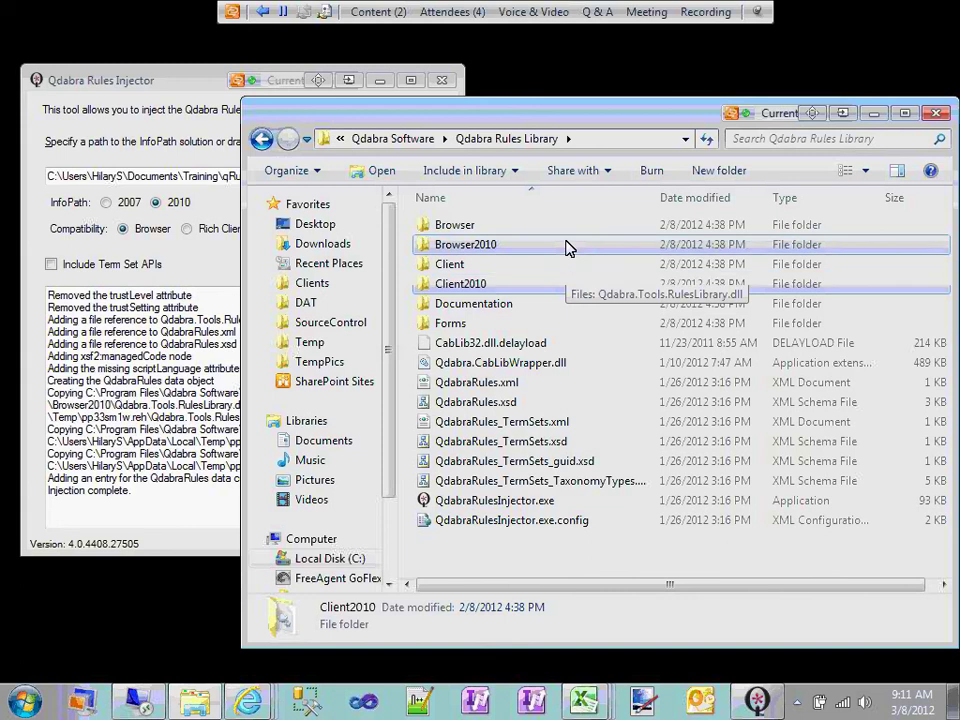
pyautogui.click(565, 247)
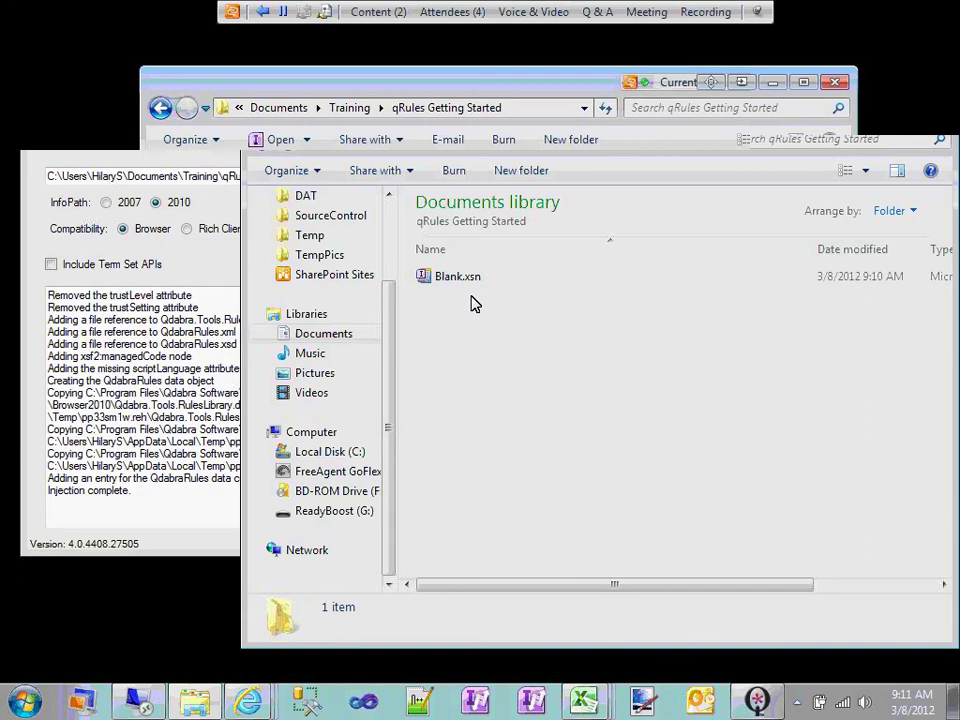
# - Open Blank.xsn from the qRules Getting Started folder in InfoPath design mode, in a non-maximized window
pyautogui.click(347, 245)
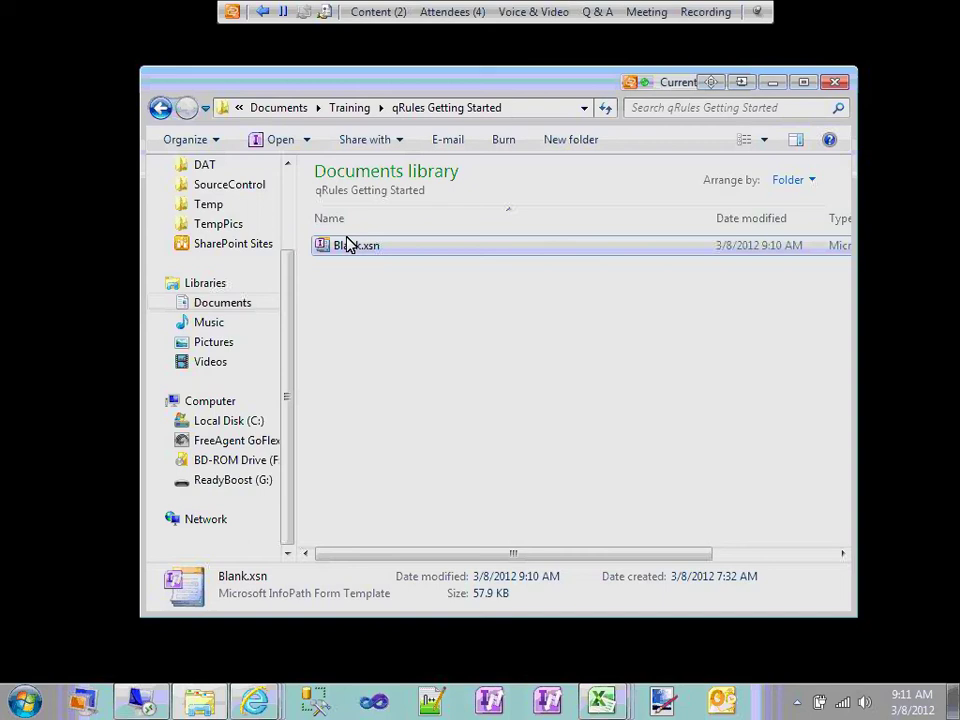
pyautogui.rightClick(346, 250)
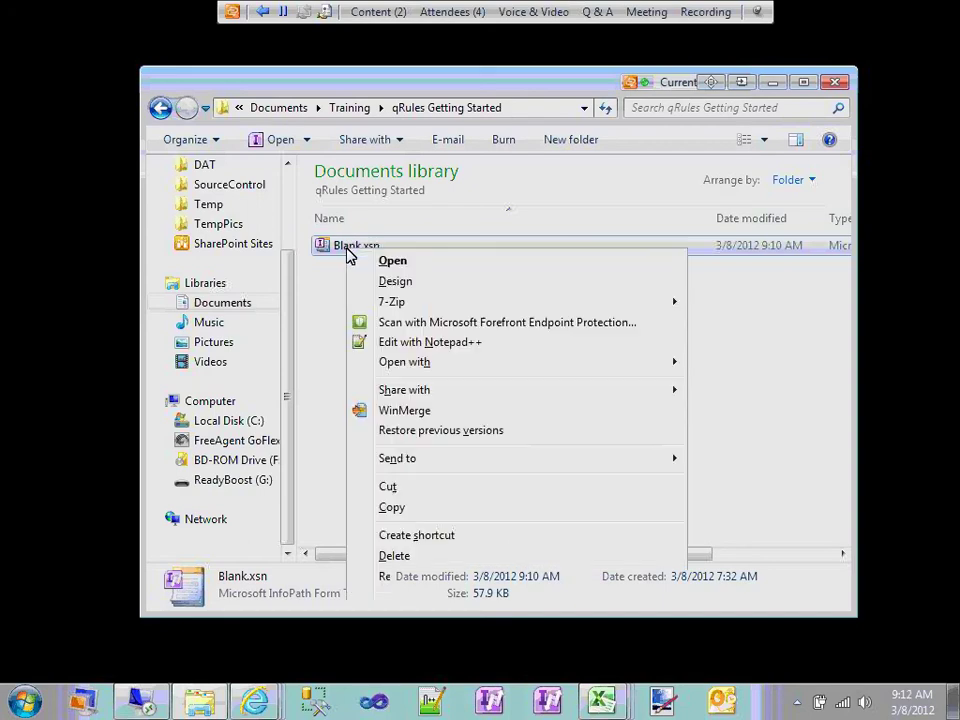
pyautogui.click(436, 288)
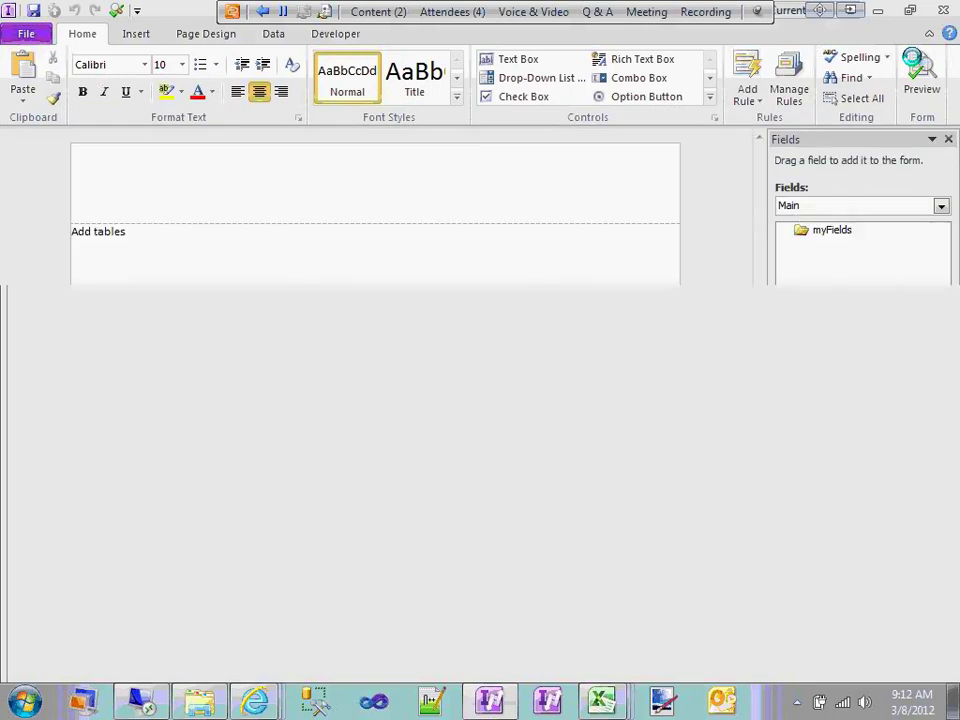
pyautogui.click(909, 11)
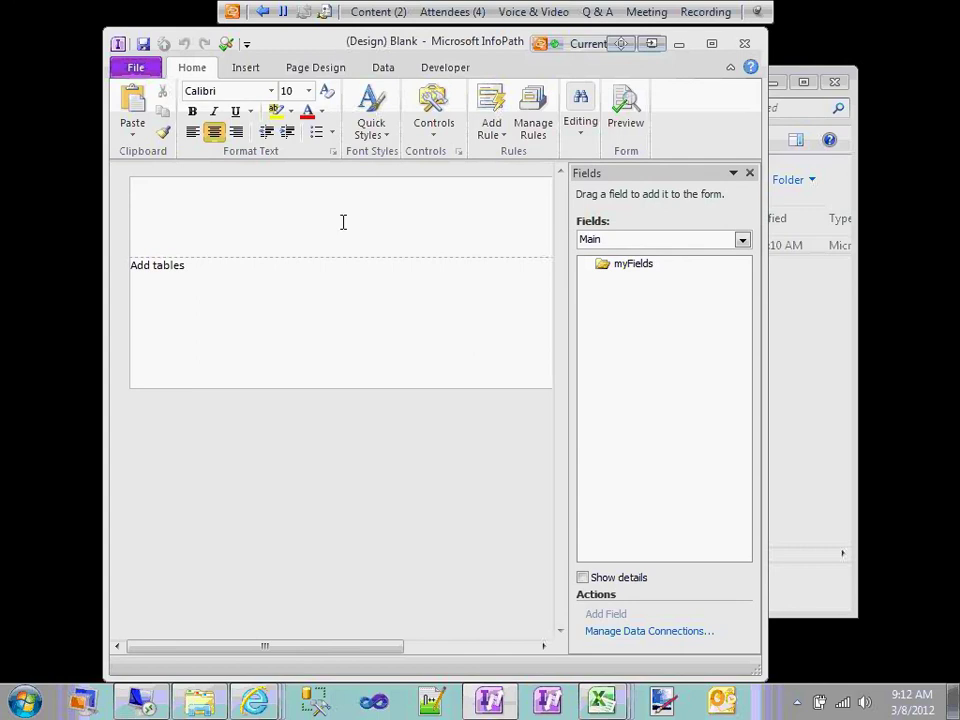
pyautogui.click(154, 73)
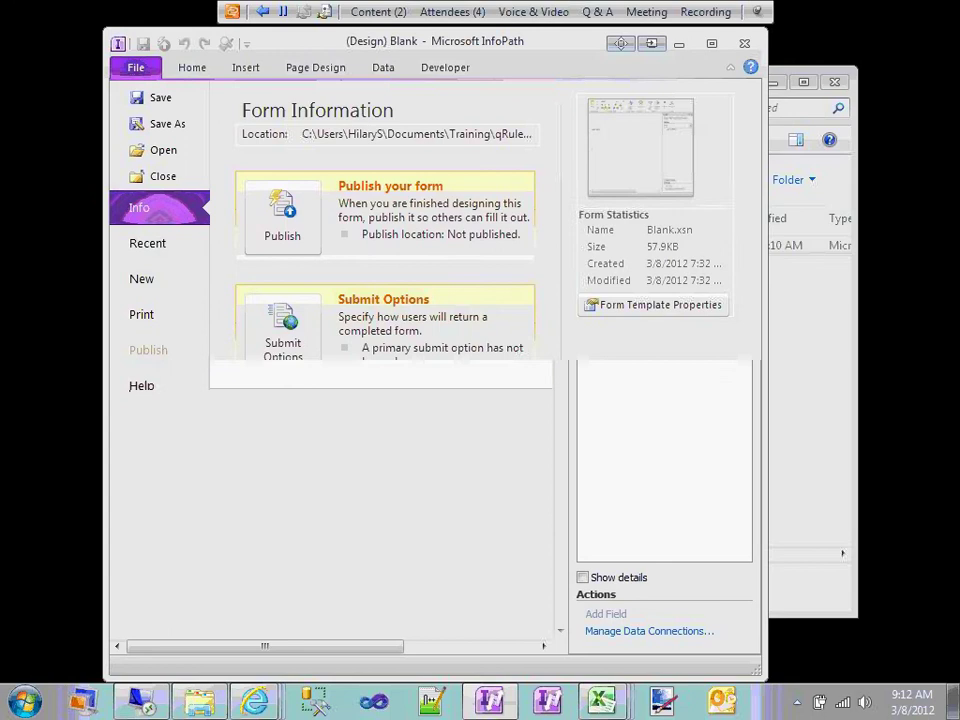
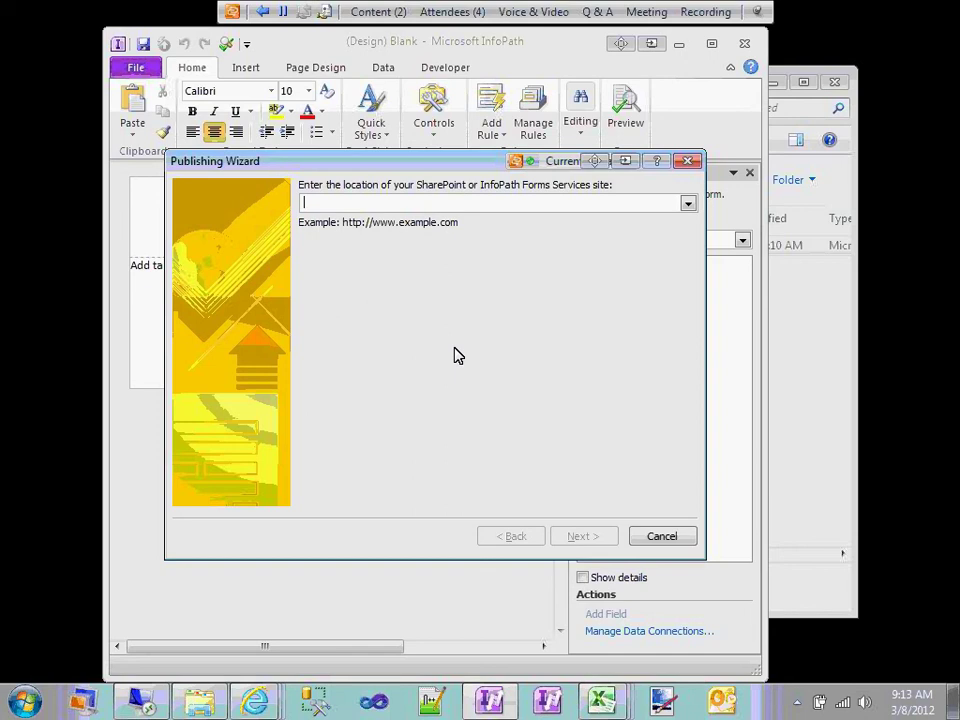
pyautogui.write('ht')
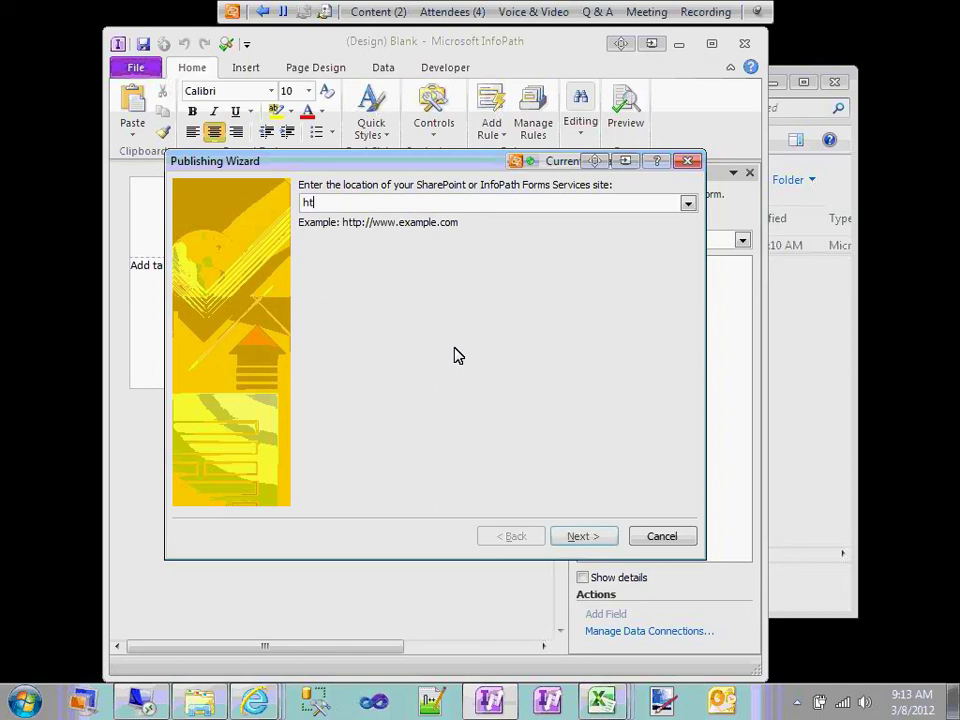
pyautogui.write('tp://shp2')
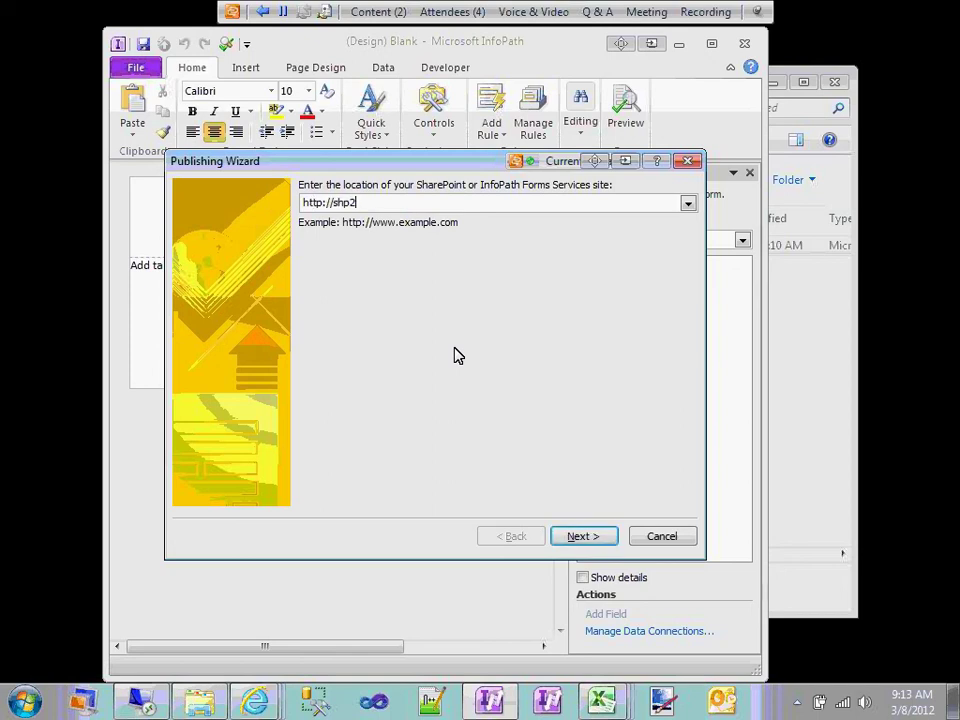
pyautogui.write('010-test2')
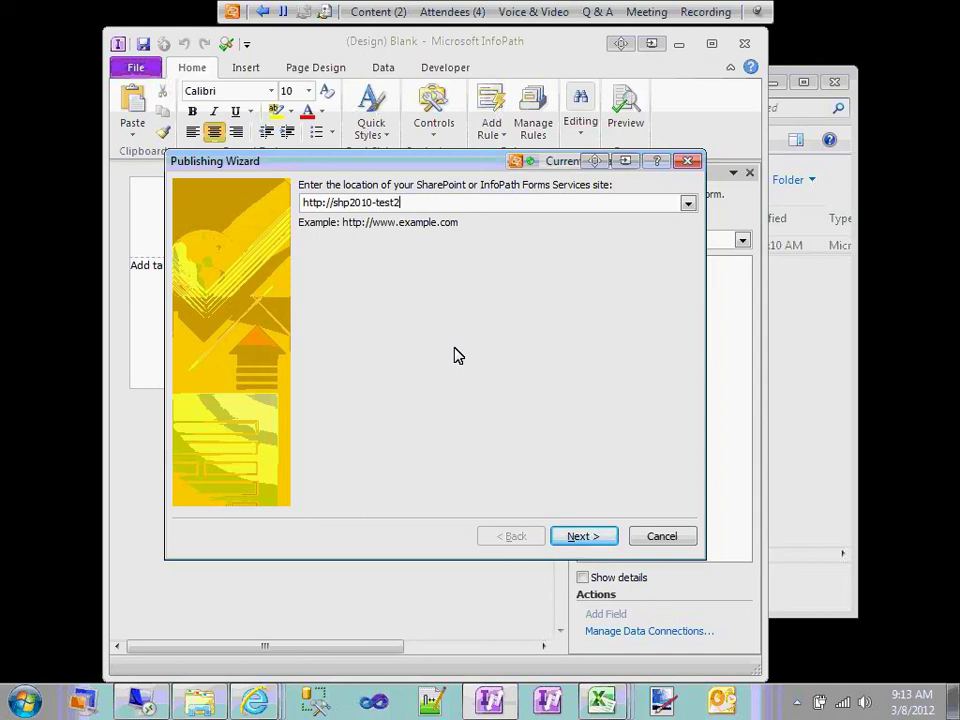
pyautogui.click(587, 537)
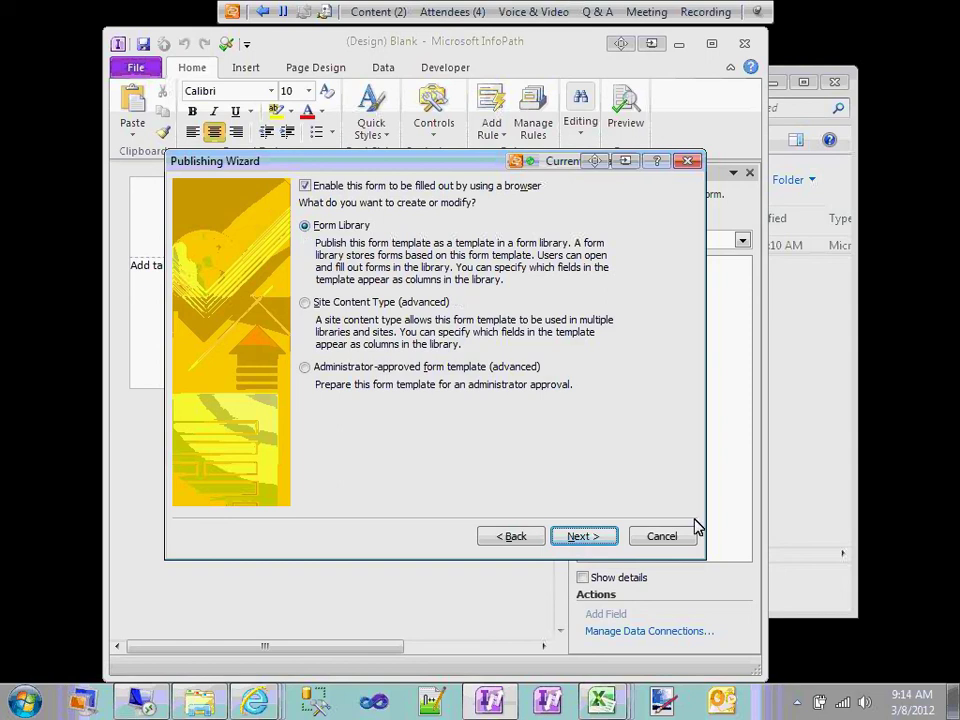
# - Publish the browser-enabled form to a new form library named SANDBOX HTEST and close the wizard
pyautogui.click(584, 536)
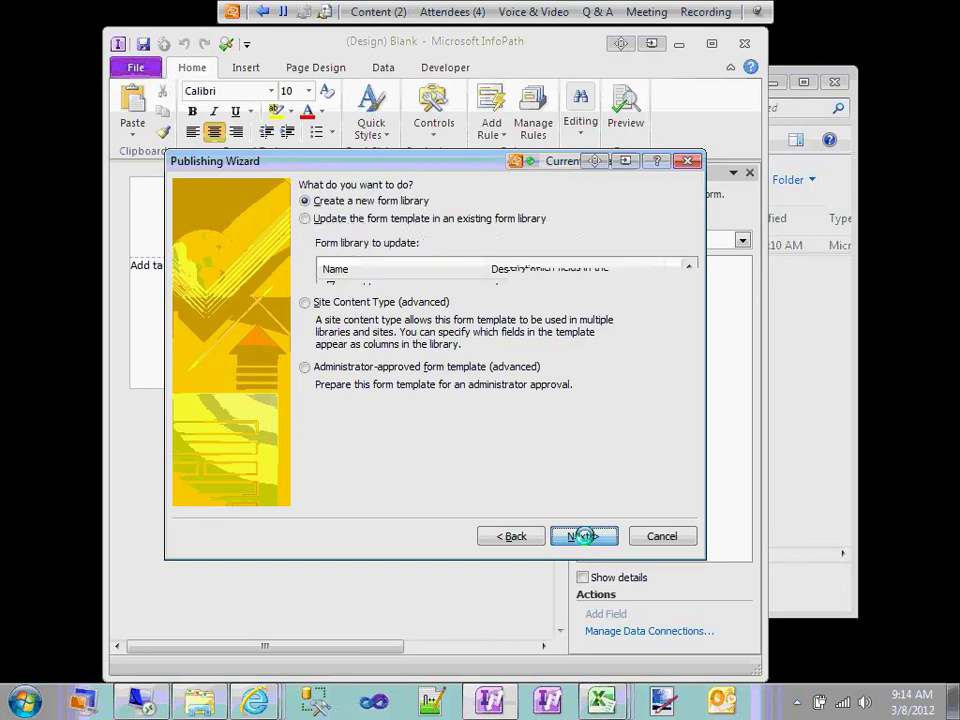
pyautogui.click(584, 536)
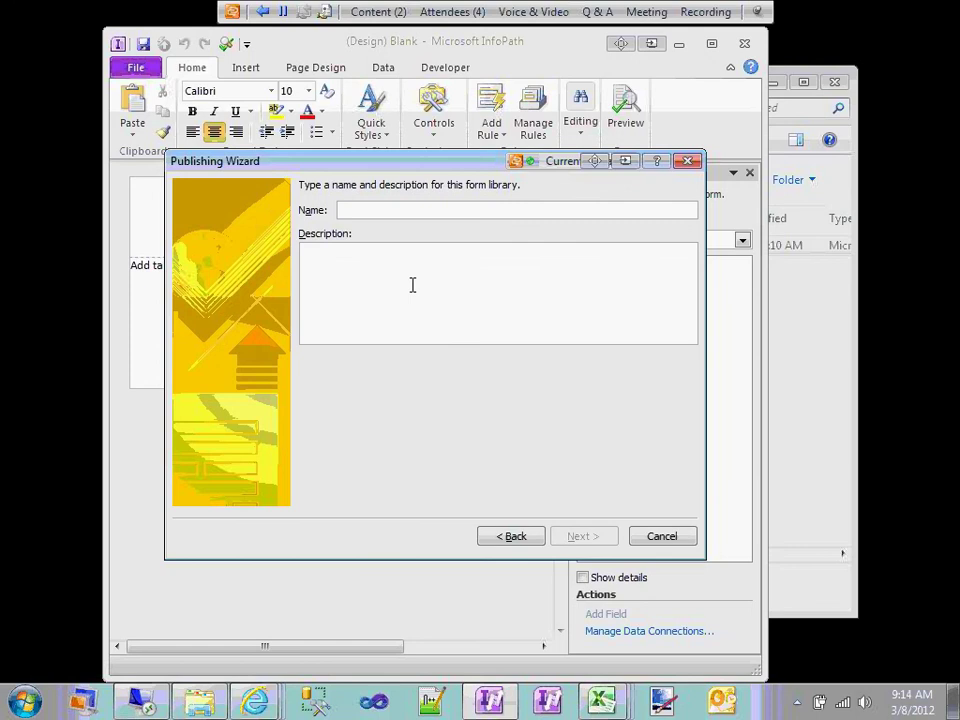
pyautogui.write('SANDBOX HTEST')
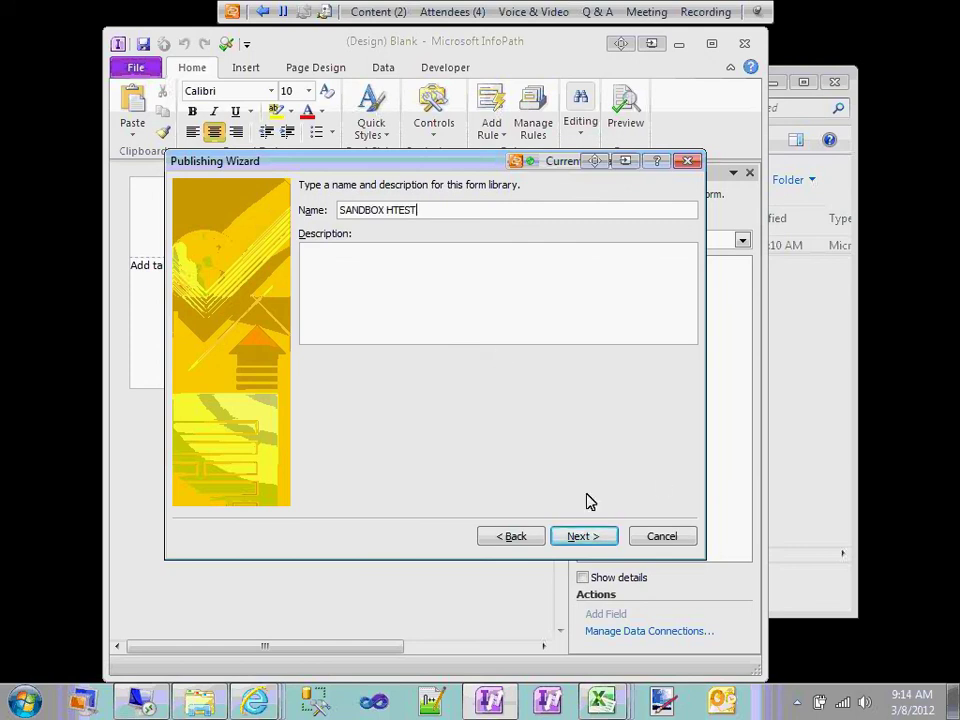
pyautogui.click(580, 538)
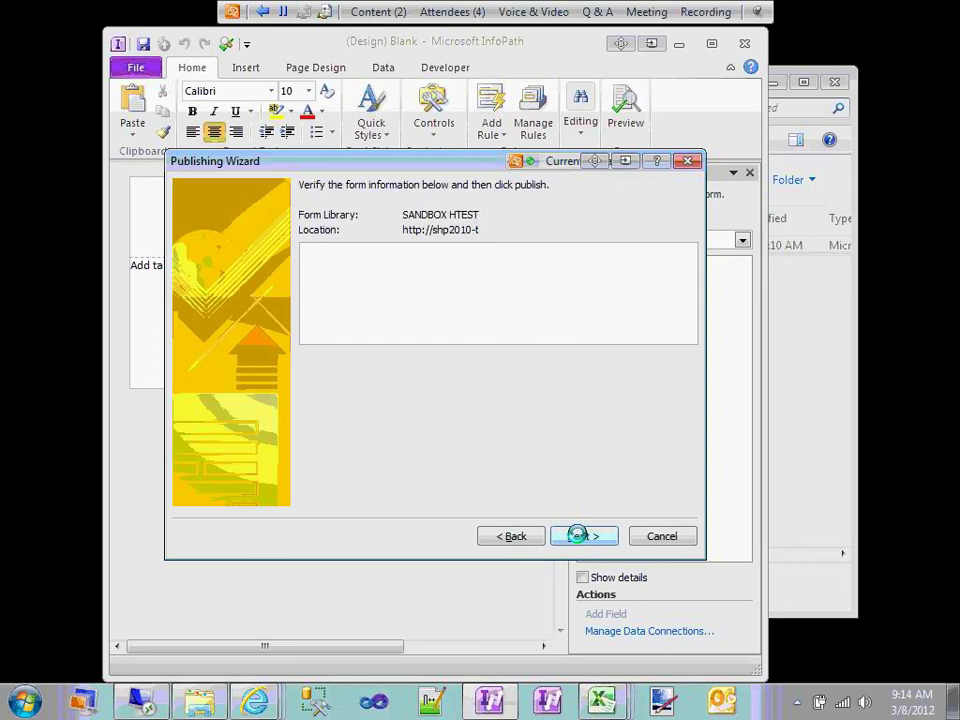
pyautogui.click(580, 536)
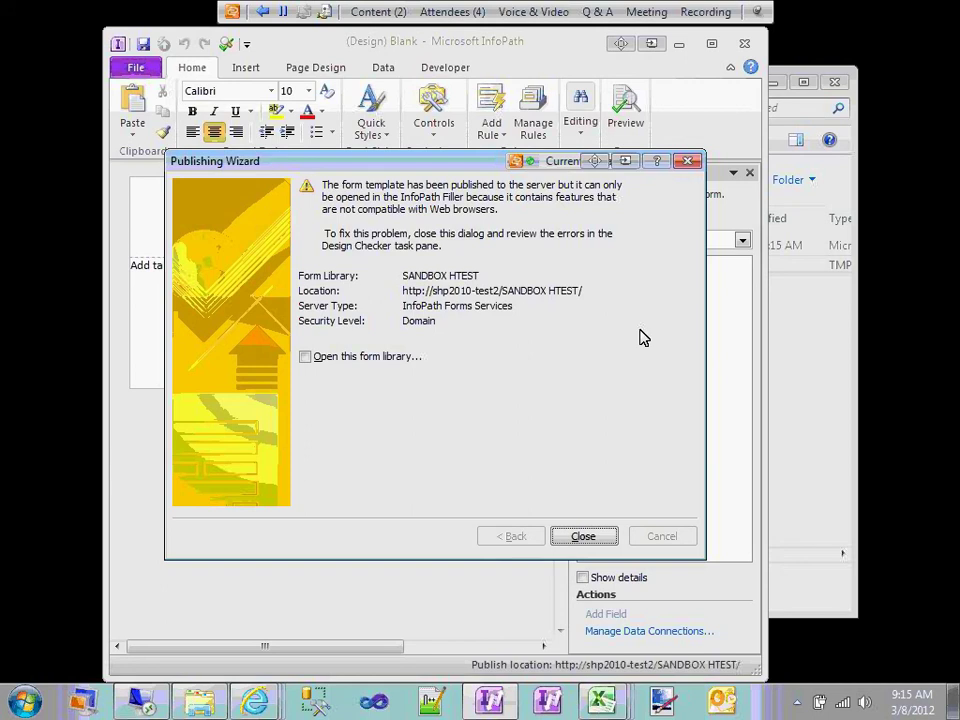
pyautogui.press('Return')
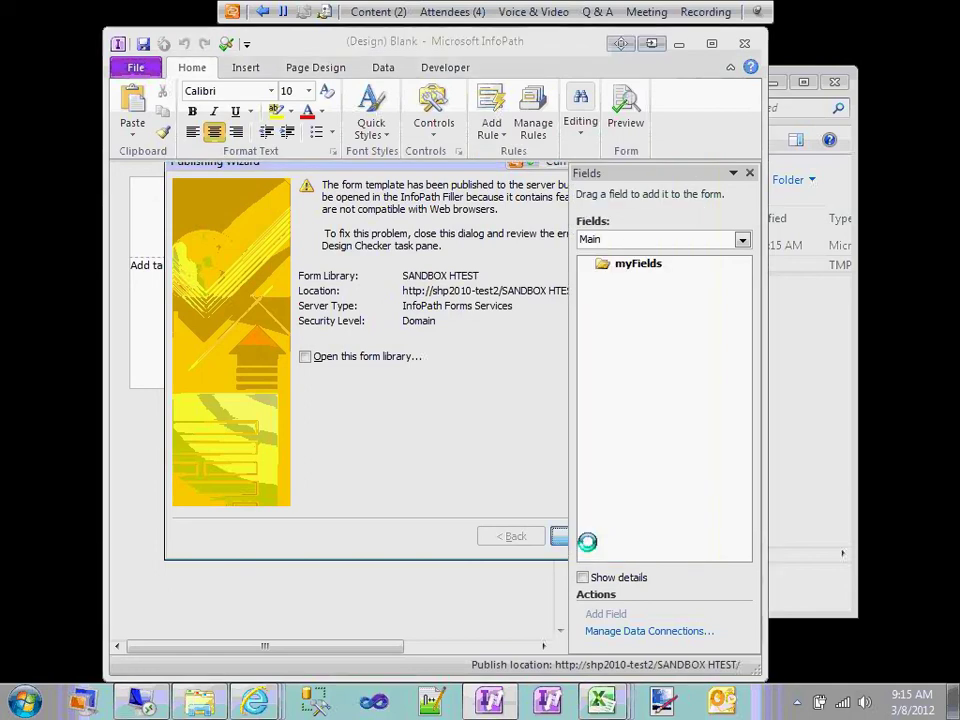
pyautogui.click(135, 68)
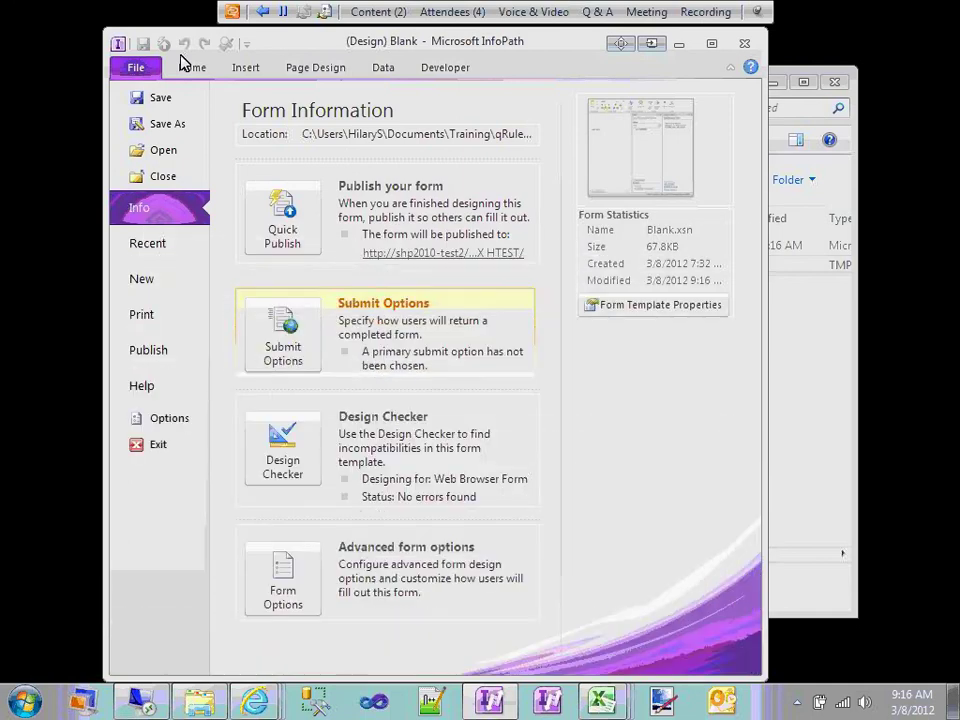
pyautogui.click(148, 350)
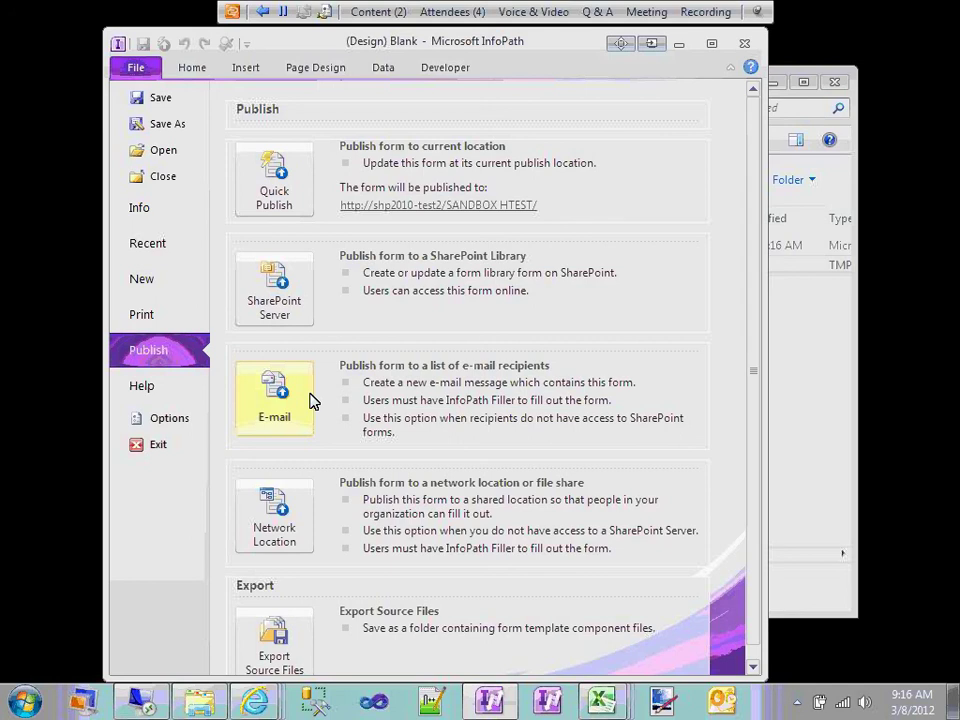
pyautogui.click(288, 318)
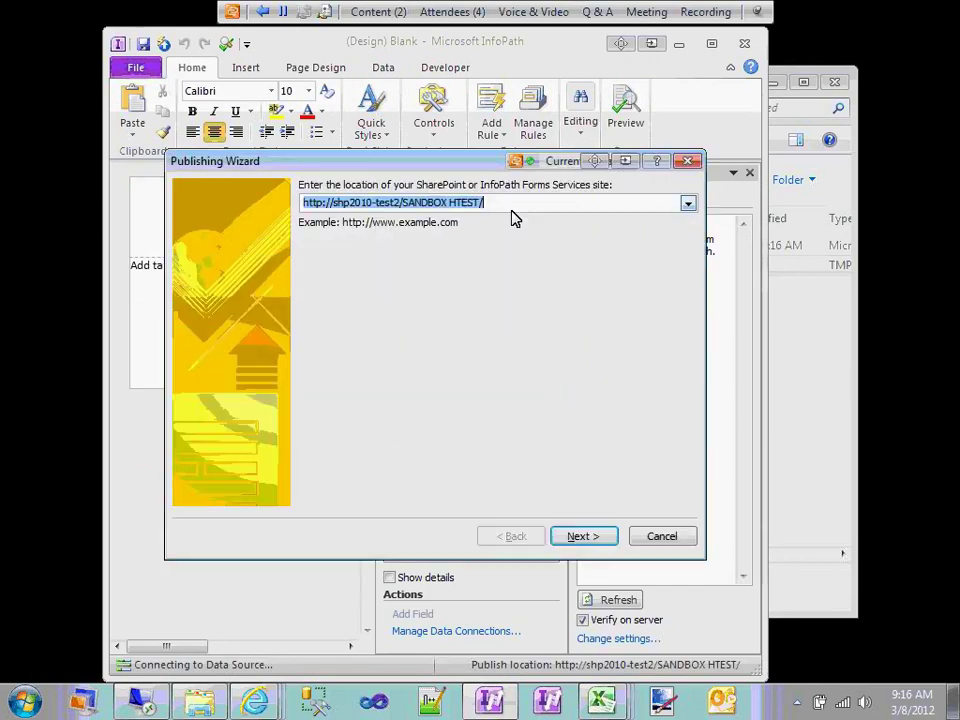
pyautogui.press('End')
pyautogui.press('BackSpace')
pyautogui.press('BackSpace')
pyautogui.press('BackSpace')
pyautogui.press('BackSpace')
pyautogui.press('BackSpace')
pyautogui.press('BackSpace')
pyautogui.press('BackSpace')
pyautogui.press('BackSpace')
pyautogui.press('BackSpace')
pyautogui.press('BackSpace')
pyautogui.press('BackSpace')
pyautogui.press('BackSpace')
pyautogui.press('BackSpace')
pyautogui.press('BackSpace')
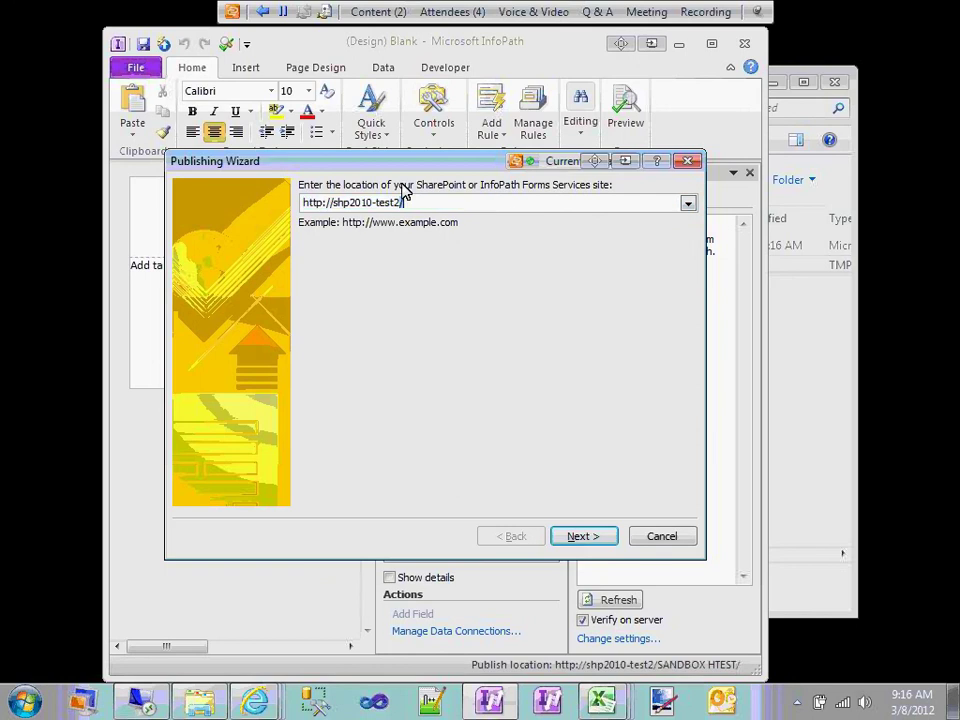
pyautogui.press('Return')
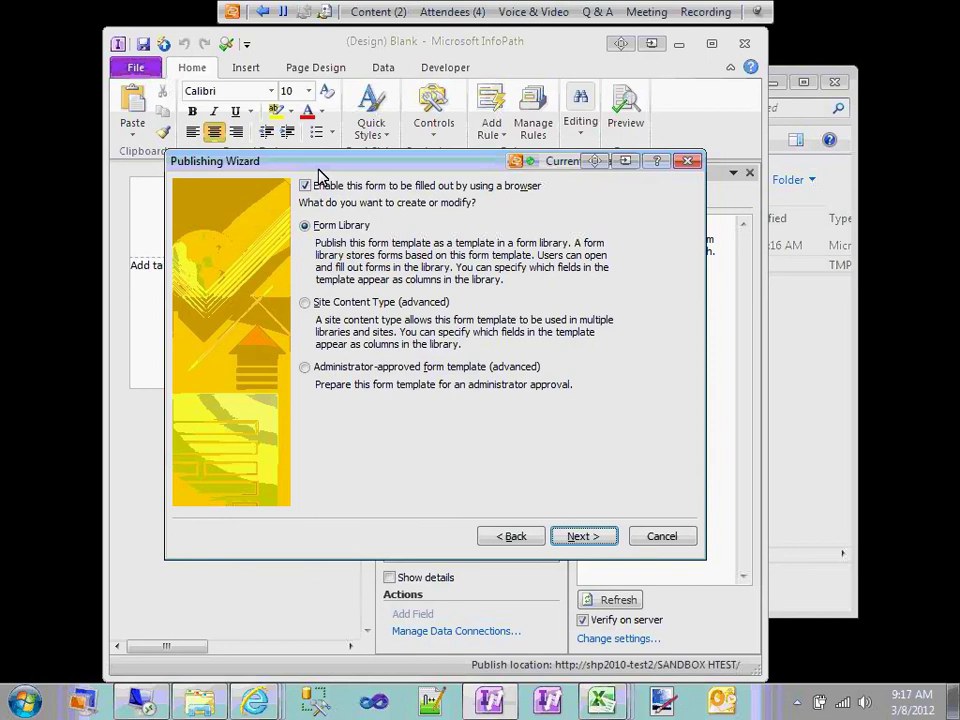
# - Publish the form as an administrator-approved form template saved to c:\Qdabra\DAT\BlankTest.xsn
pyautogui.click(300, 369)
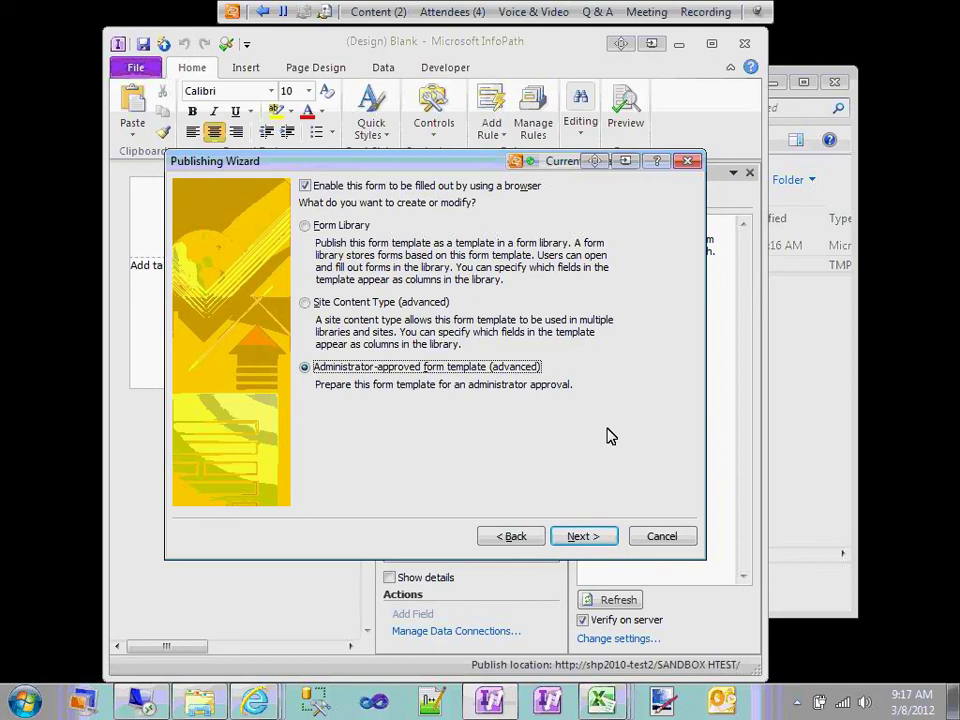
pyautogui.press('Return')
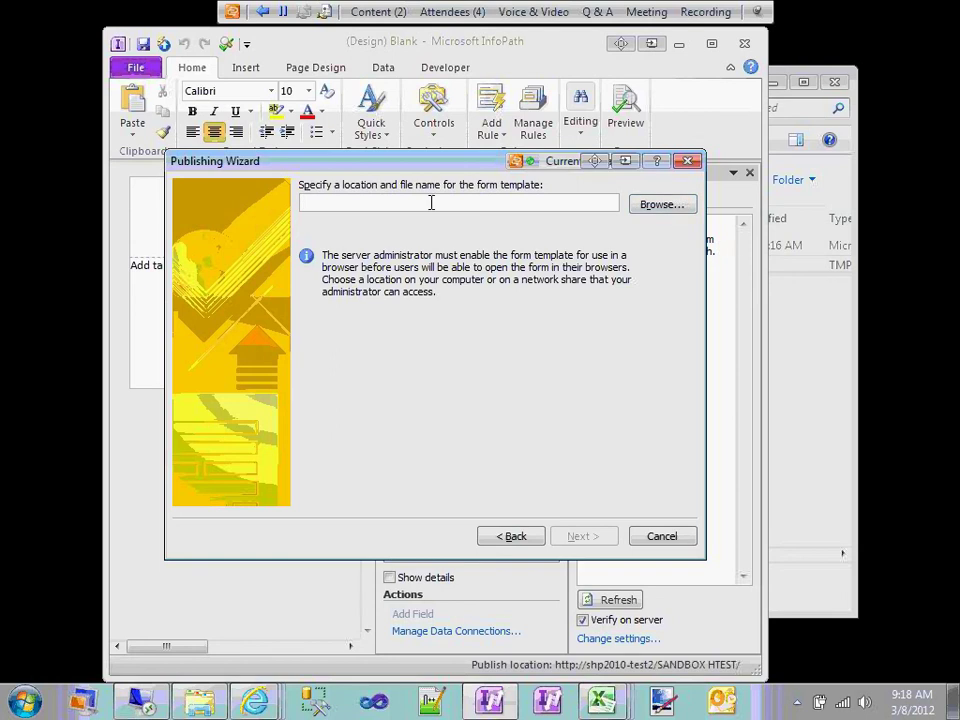
pyautogui.write('c:\\Qdabra')
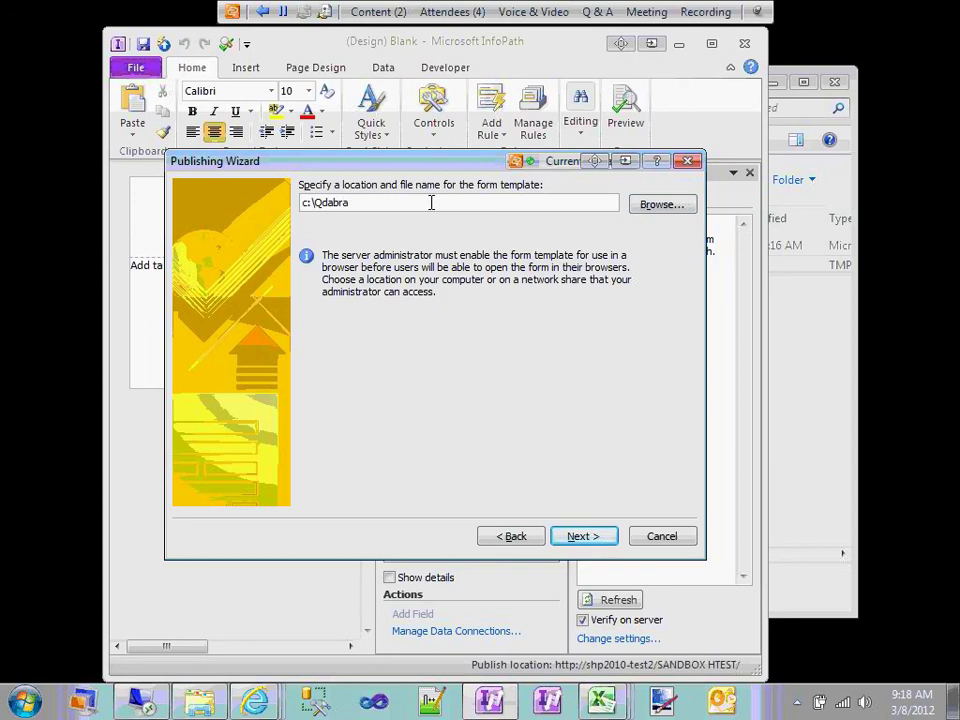
pyautogui.write('\\DAT\\BlankTest.xsn')
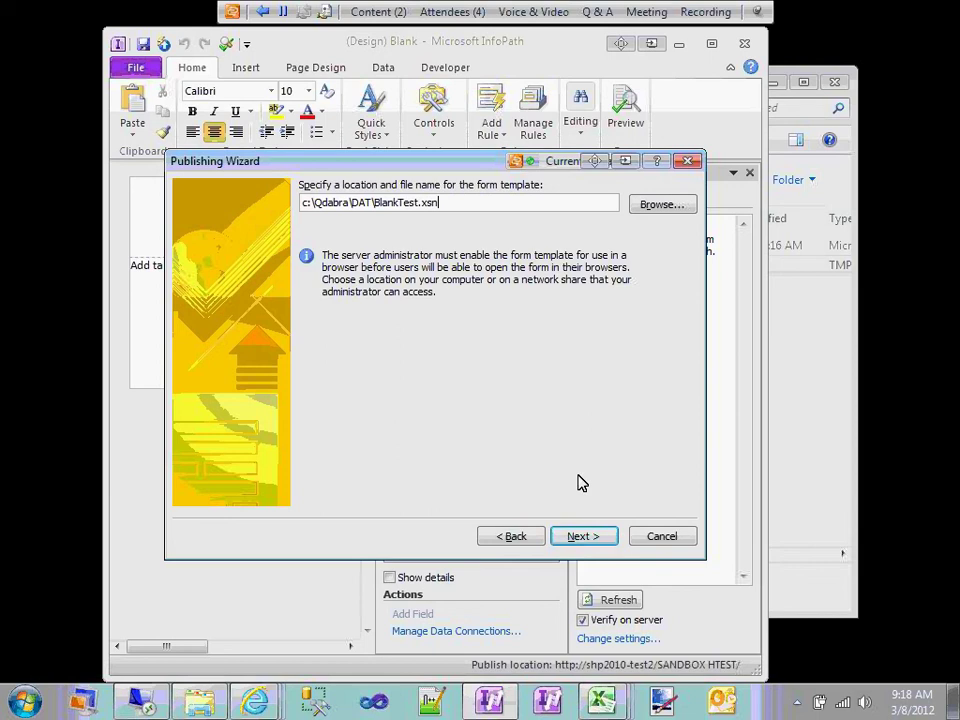
pyautogui.press('Return')
pyautogui.click(600, 540)
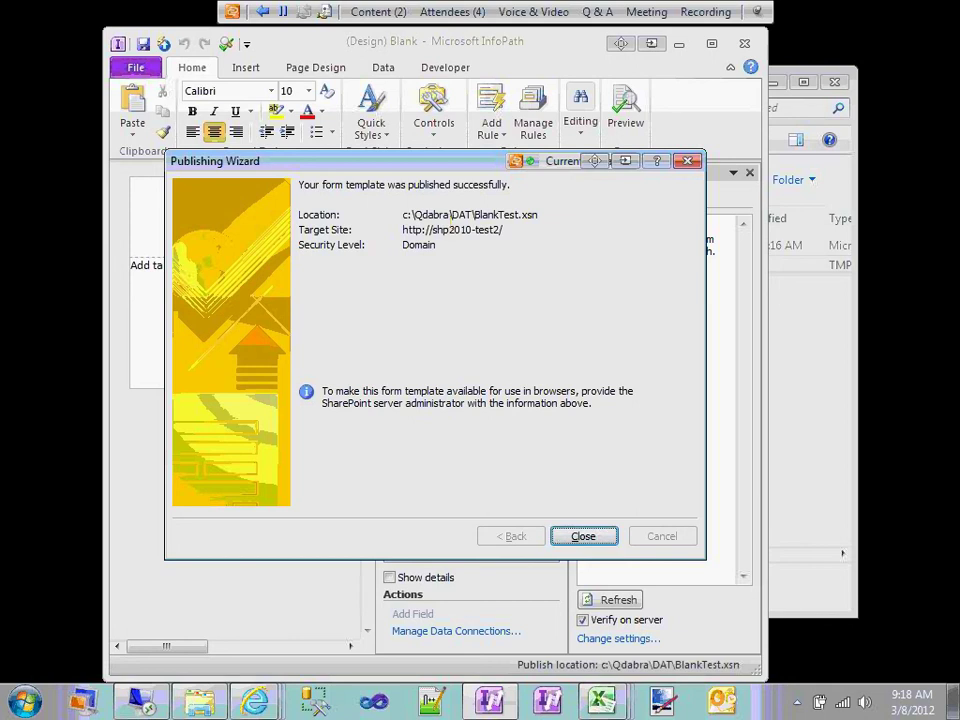
# - Review the published template's location, target site and administrator note, and close the Publishing Wizard
pyautogui.moveTo(540, 215); pyautogui.dragTo(400, 214)
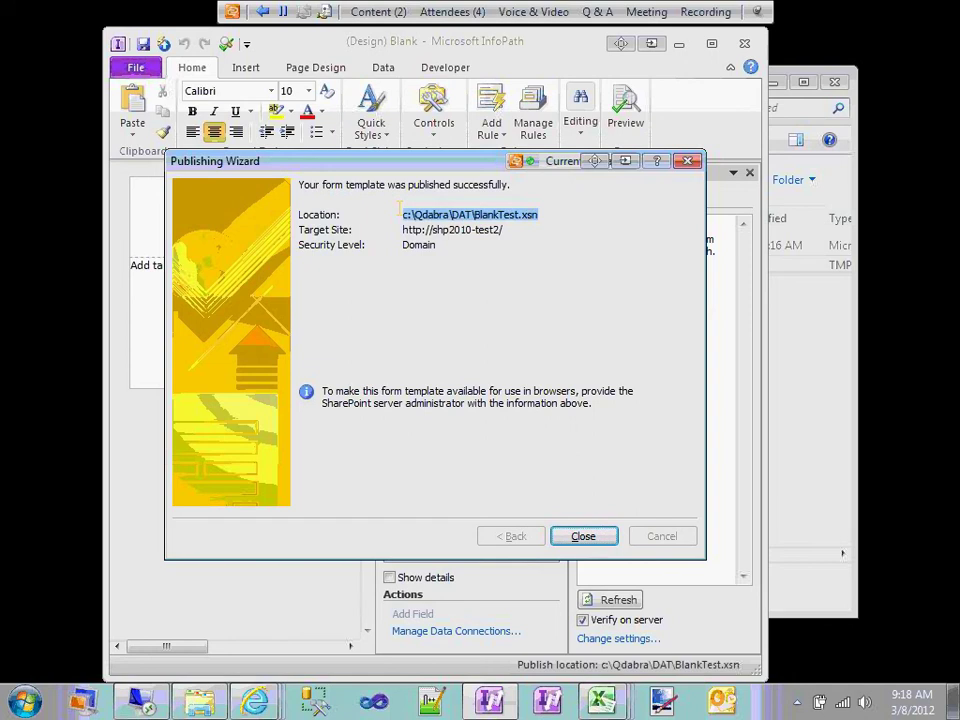
pyautogui.moveTo(402, 229); pyautogui.dragTo(503, 230)
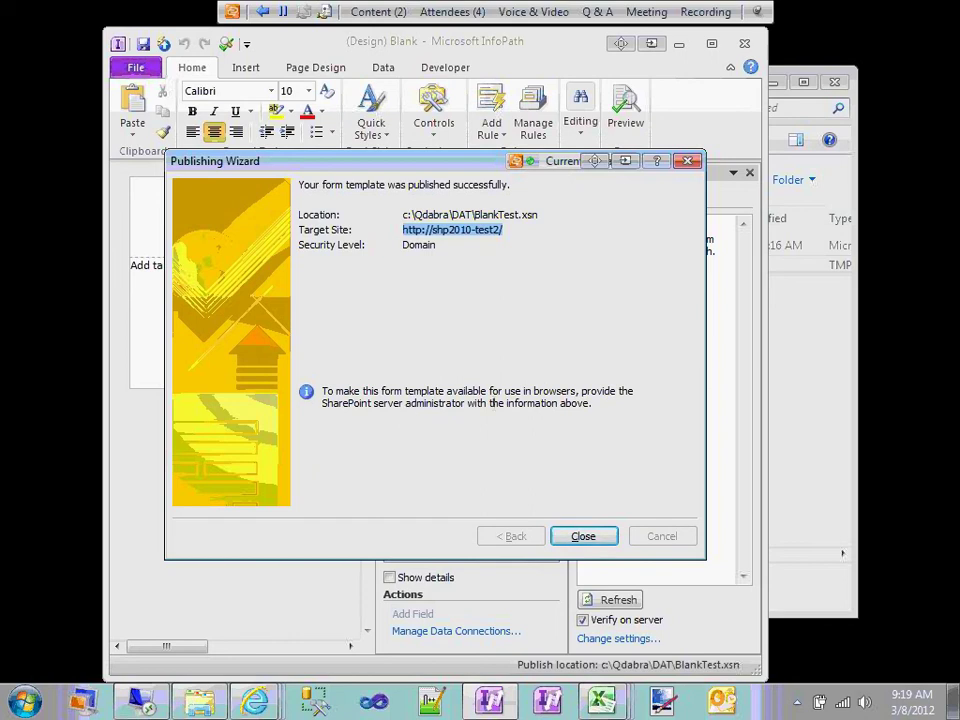
pyautogui.press('Tab')
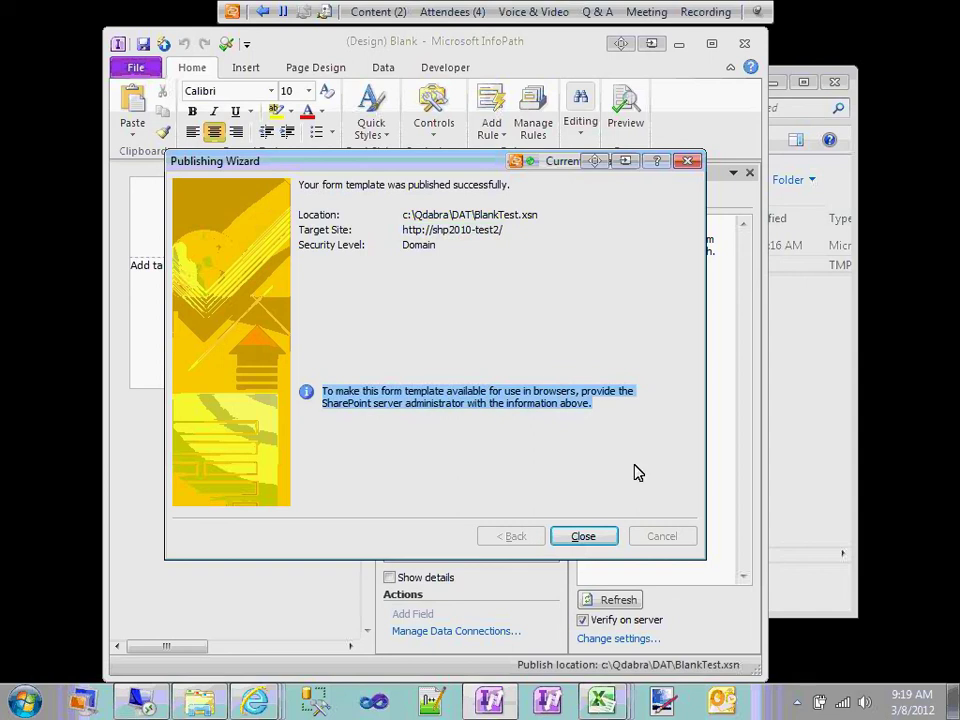
pyautogui.click(584, 537)
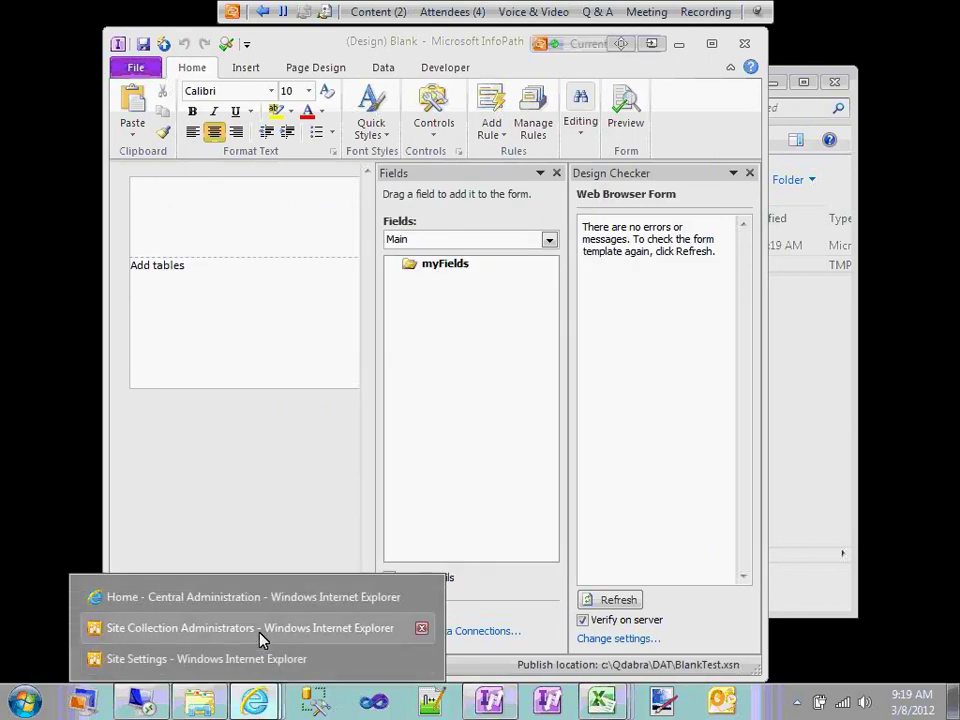
# - Switch to the SharePoint 2010 Central Administration site in Internet Explorer and open its General Application Settings in a non-maximized window
pyautogui.moveTo(260, 637)
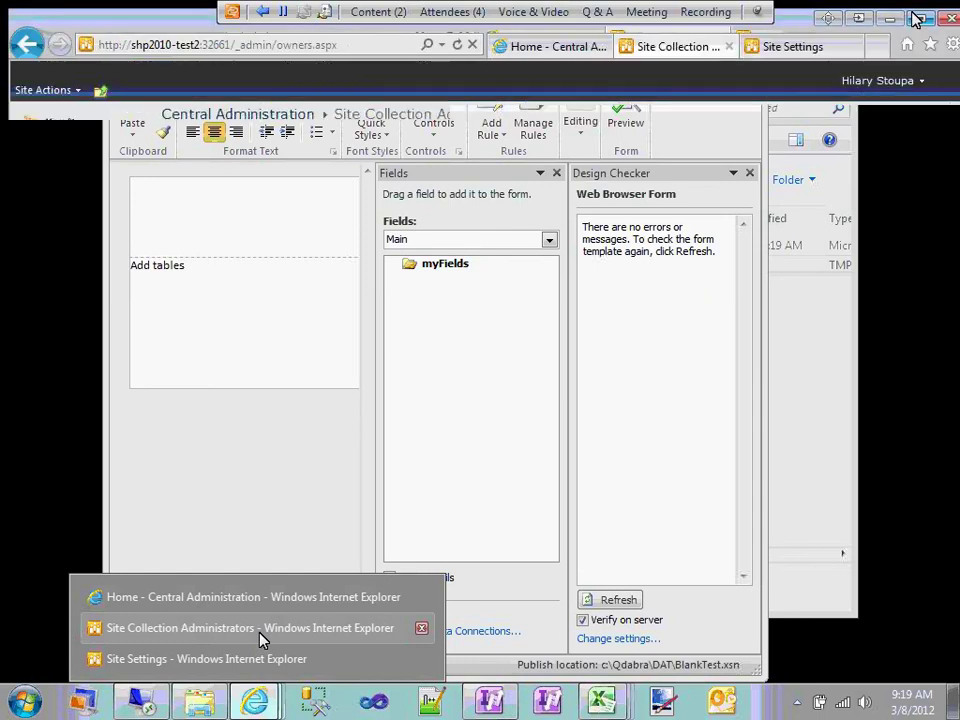
pyautogui.click(260, 637)
pyautogui.click(916, 18)
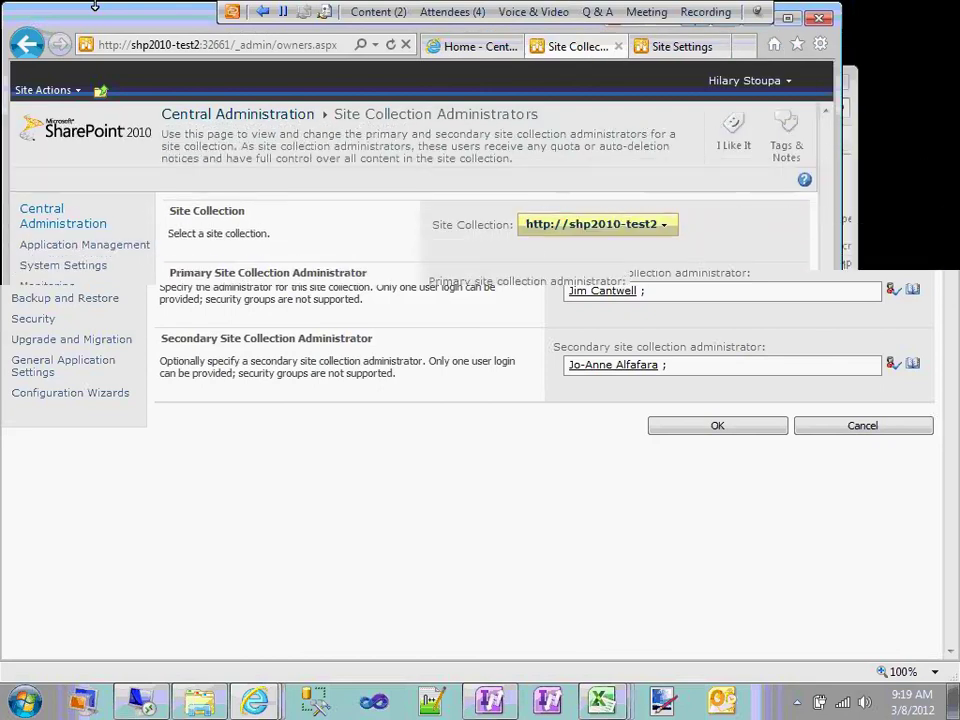
pyautogui.moveTo(94, 6); pyautogui.dragTo(133, 40)
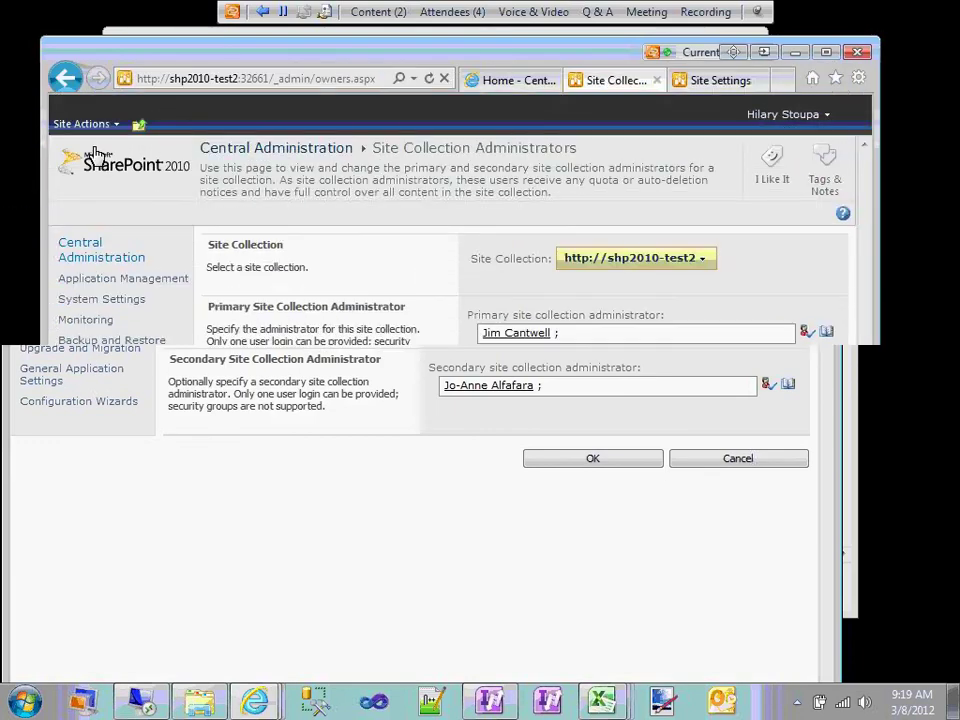
pyautogui.click(95, 155)
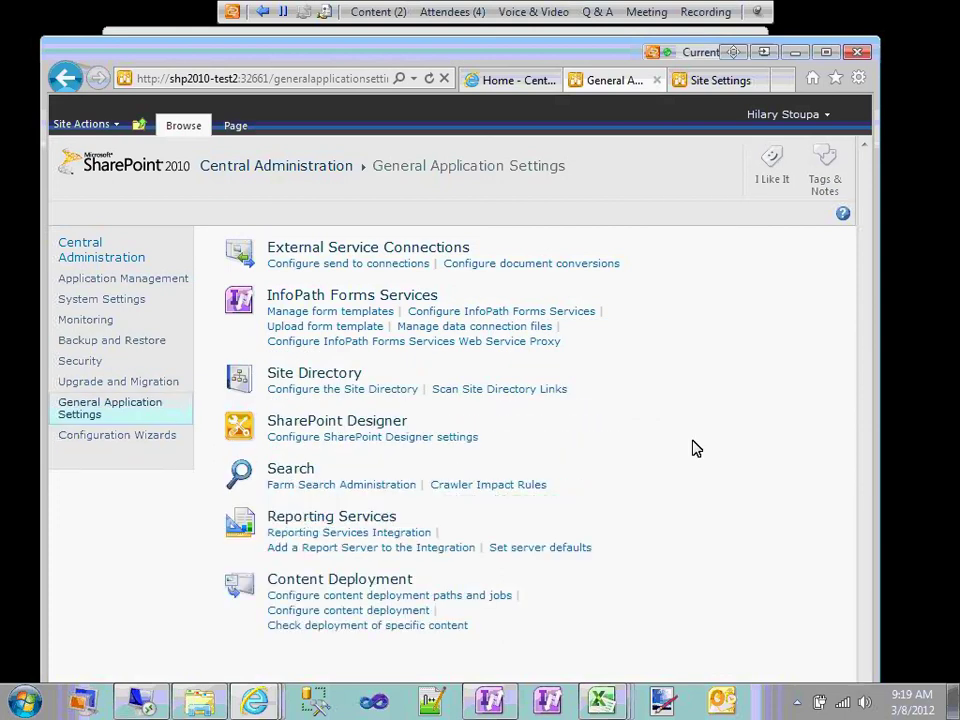
# - Upload BlankTest.xsn from the DAT folder to the farm as a form template and continue to the managed form templates
pyautogui.click(352, 334)
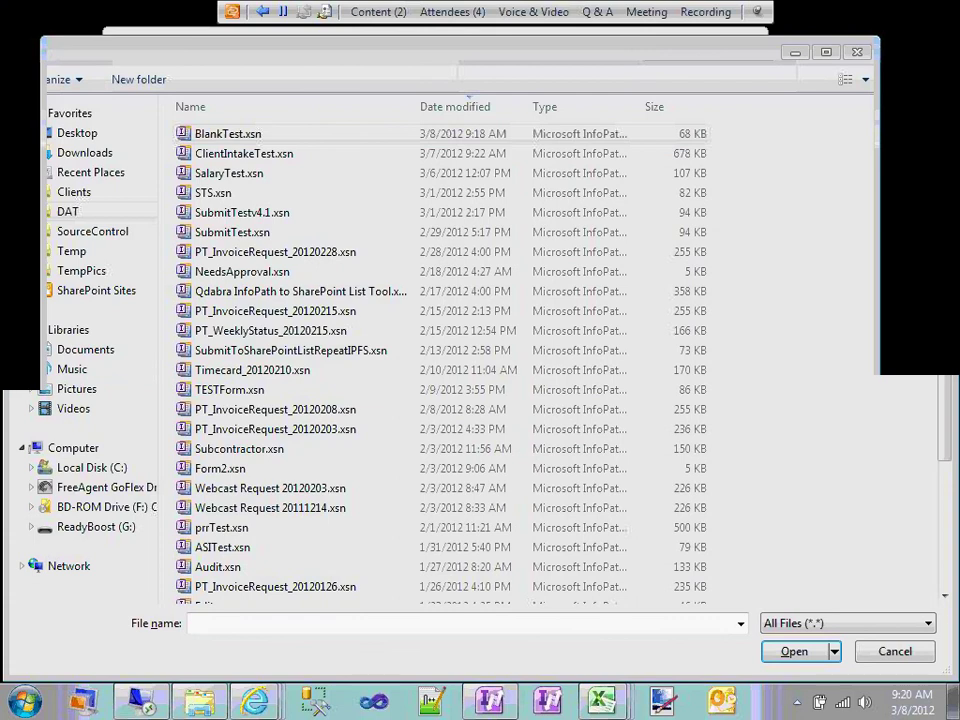
pyautogui.click(228, 133)
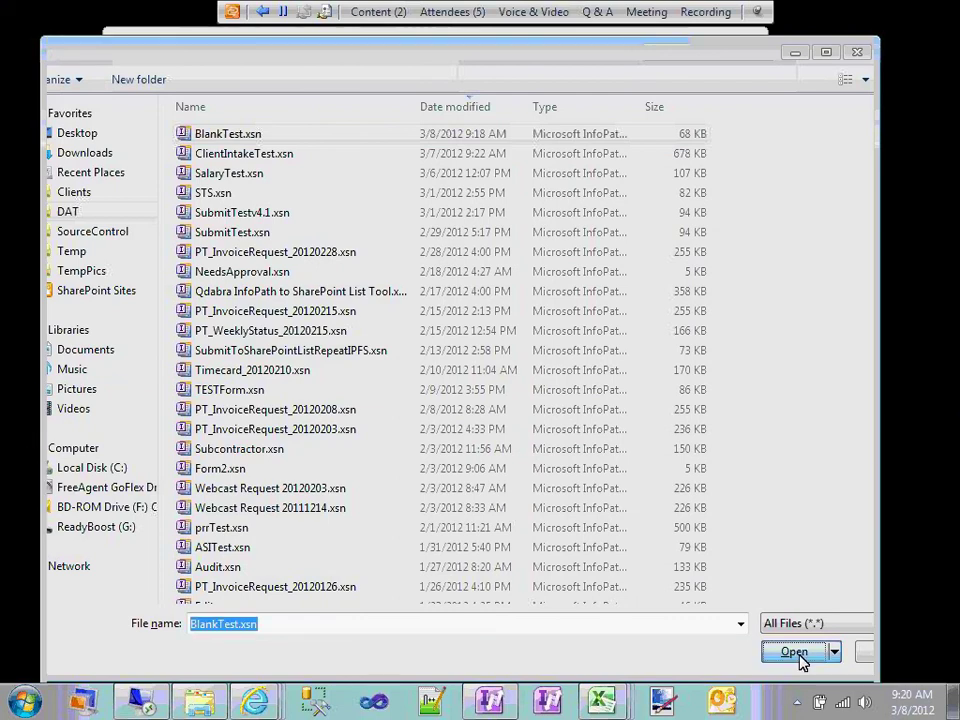
pyautogui.click(795, 652)
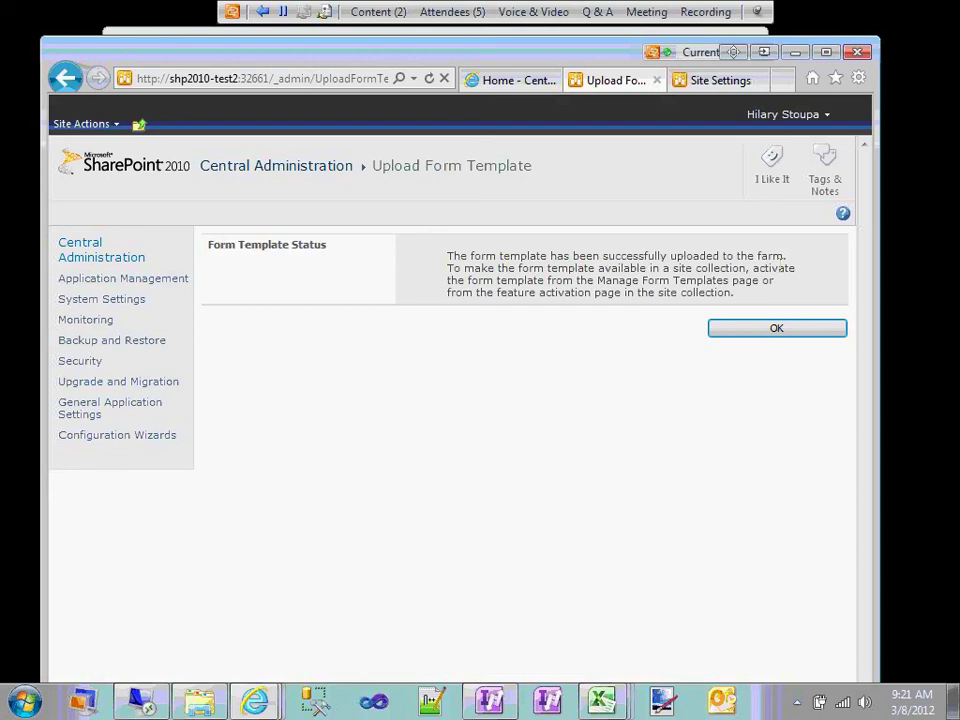
pyautogui.click(753, 331)
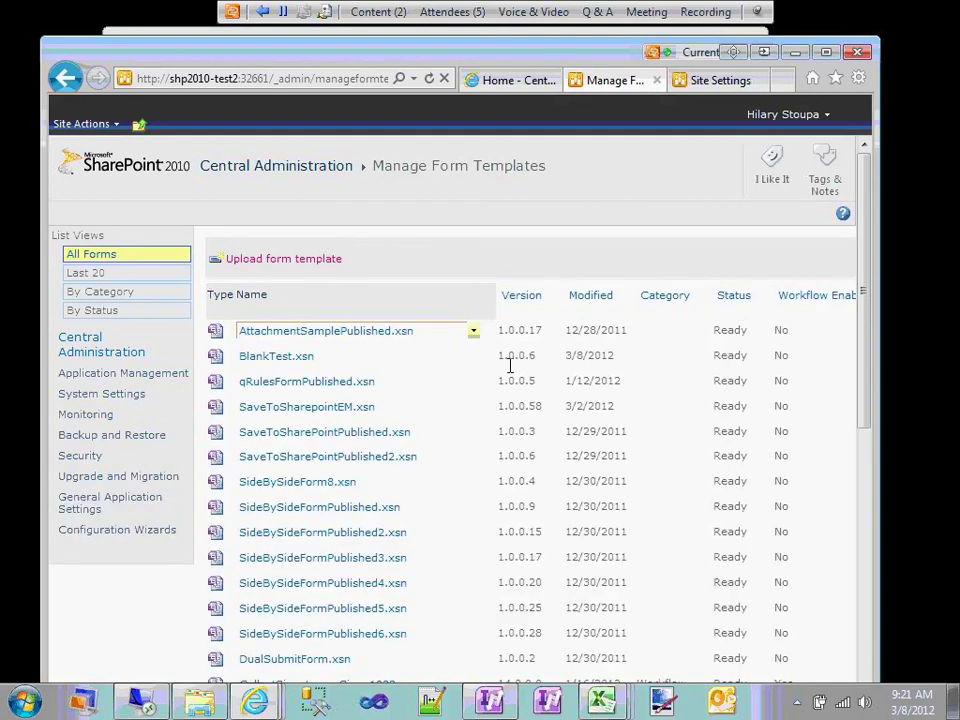
pyautogui.click(473, 356)
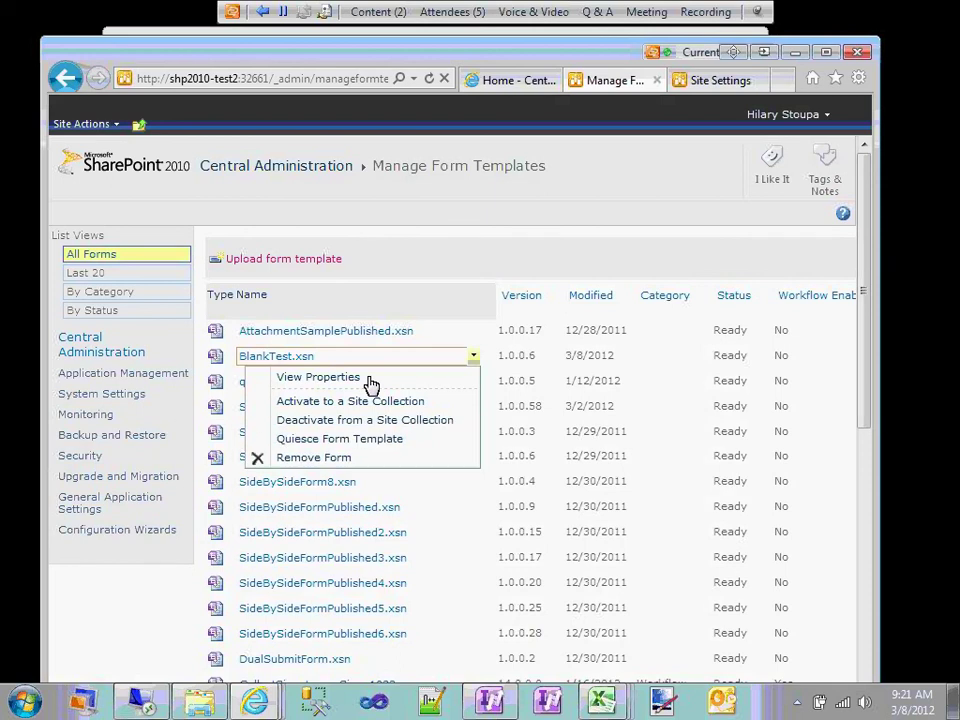
pyautogui.click(368, 378)
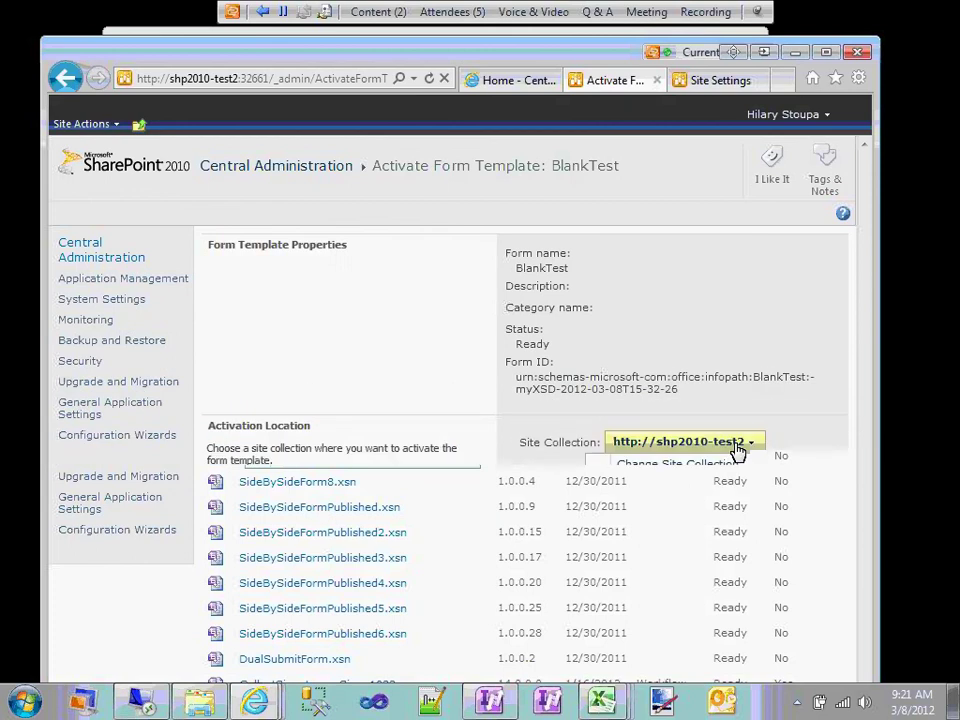
pyautogui.click(737, 450)
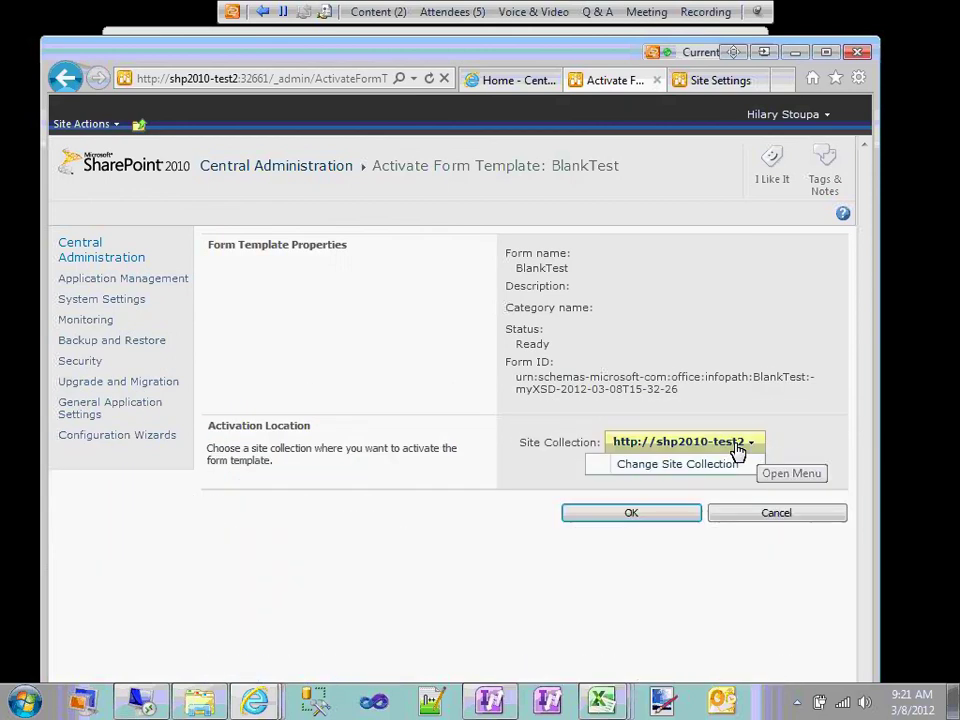
pyautogui.click(735, 463)
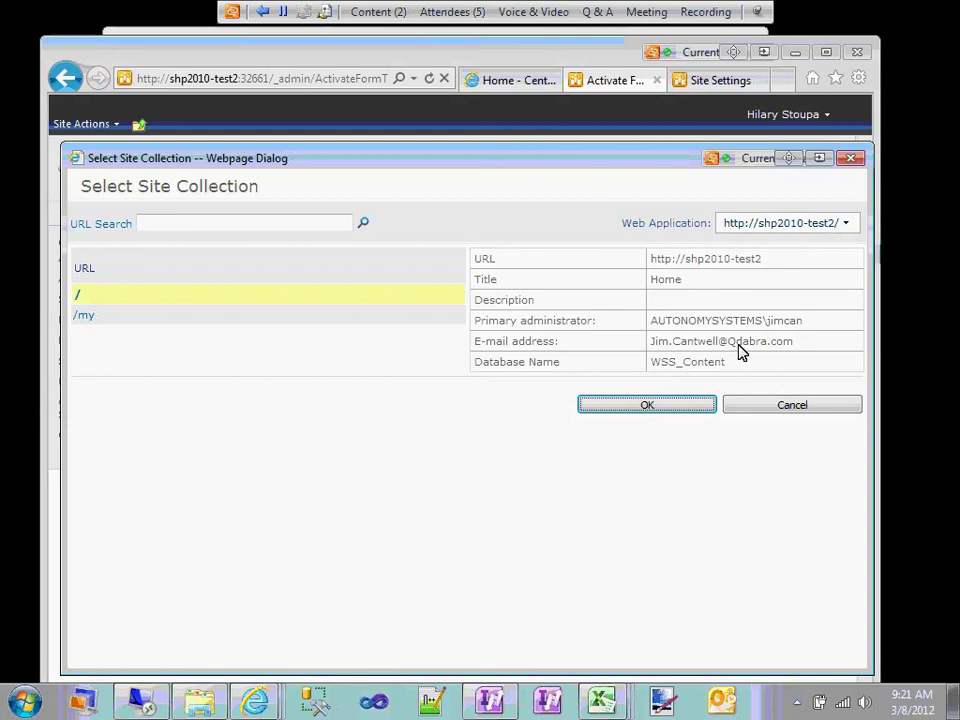
pyautogui.click(700, 404)
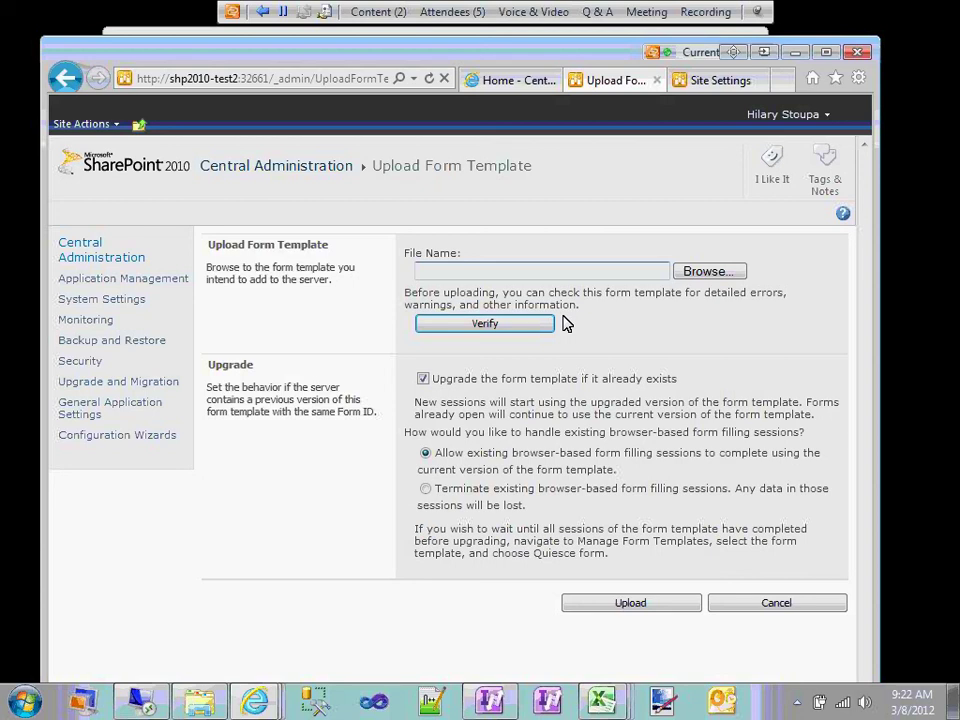
# - View the Application Management page of the dbxl23demo Central Administration site and minimize the browser
pyautogui.click(797, 52)
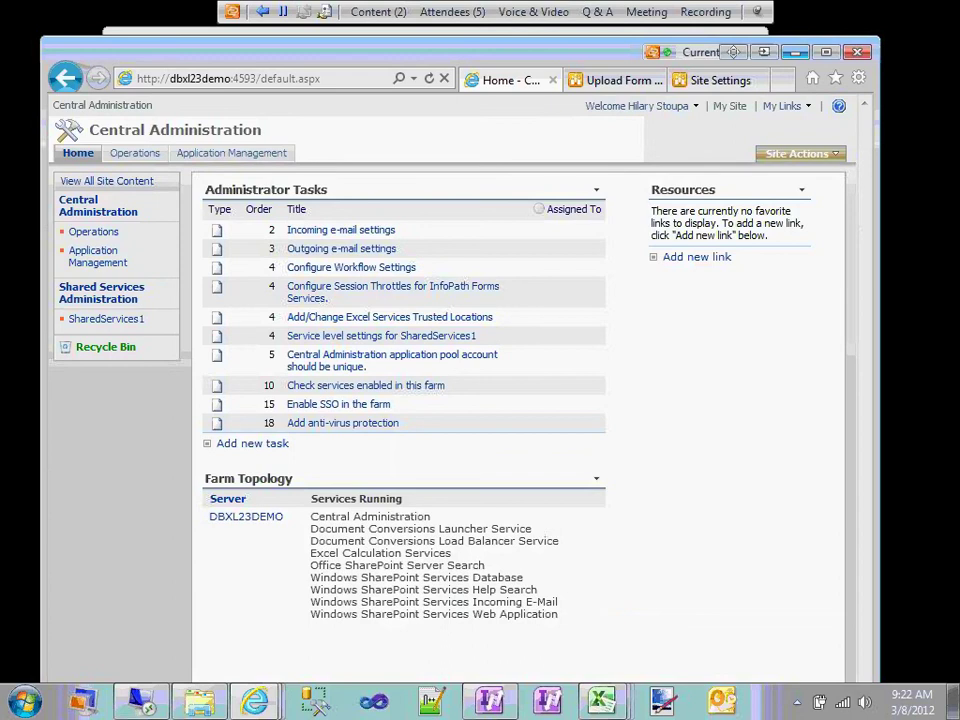
pyautogui.click(80, 253)
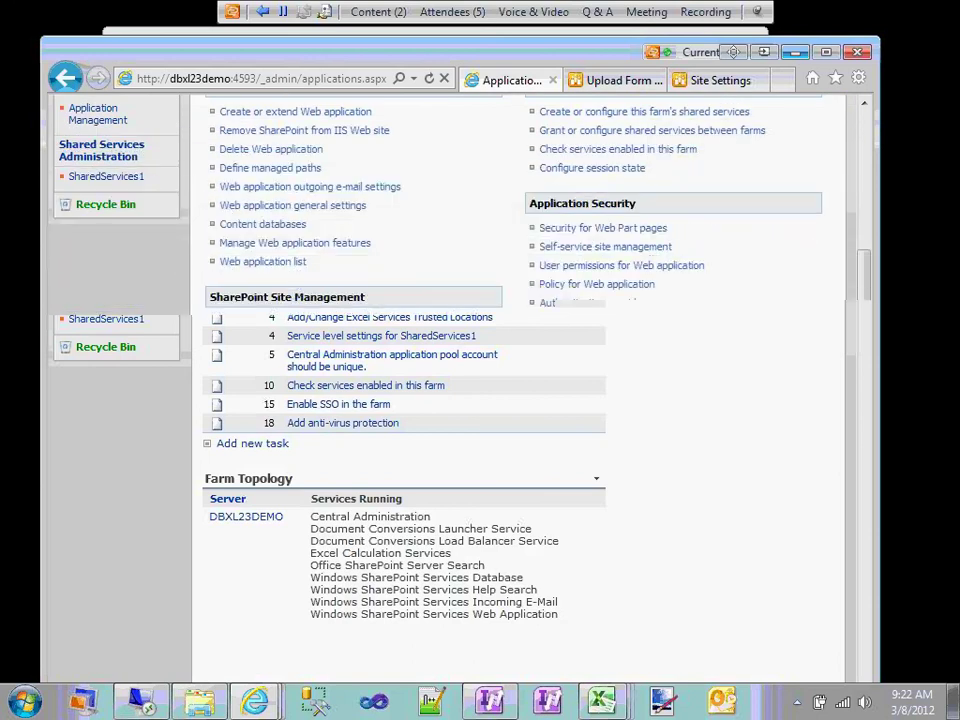
pyautogui.click(797, 56)
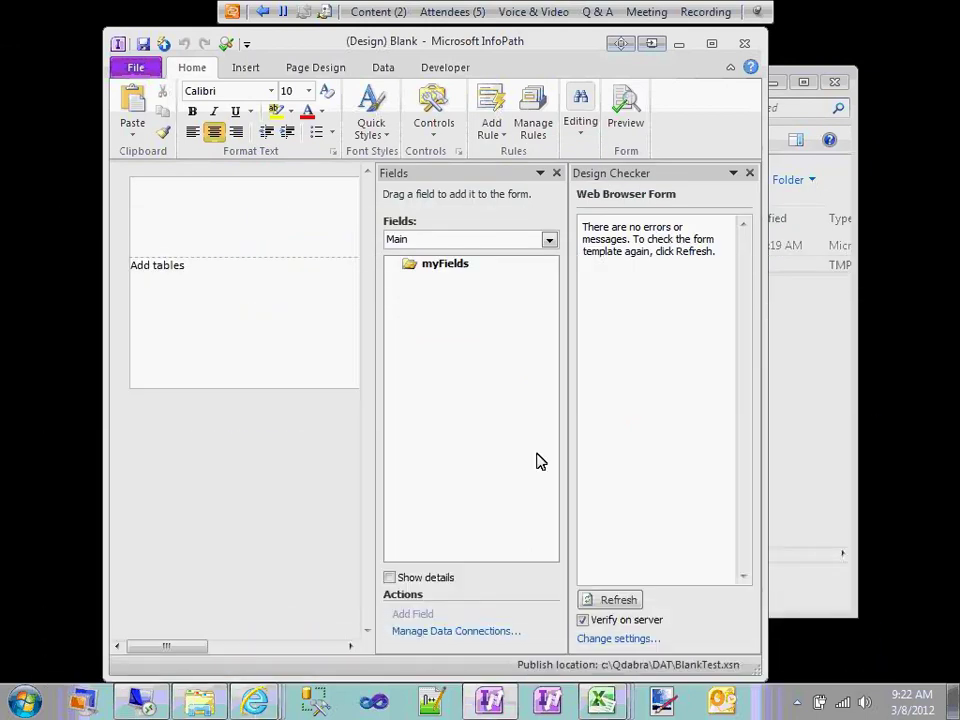
# - Check the Security and Trust category in the blank form's Form Options and close the dialog without changes
pyautogui.click(138, 75)
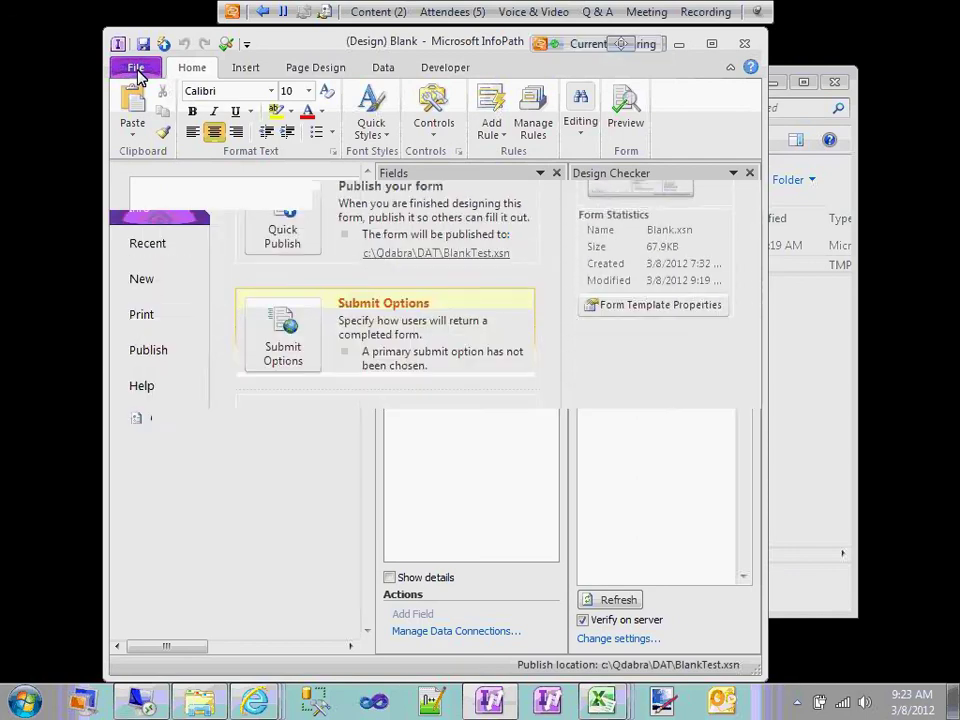
pyautogui.click(169, 418)
pyautogui.click(150, 258)
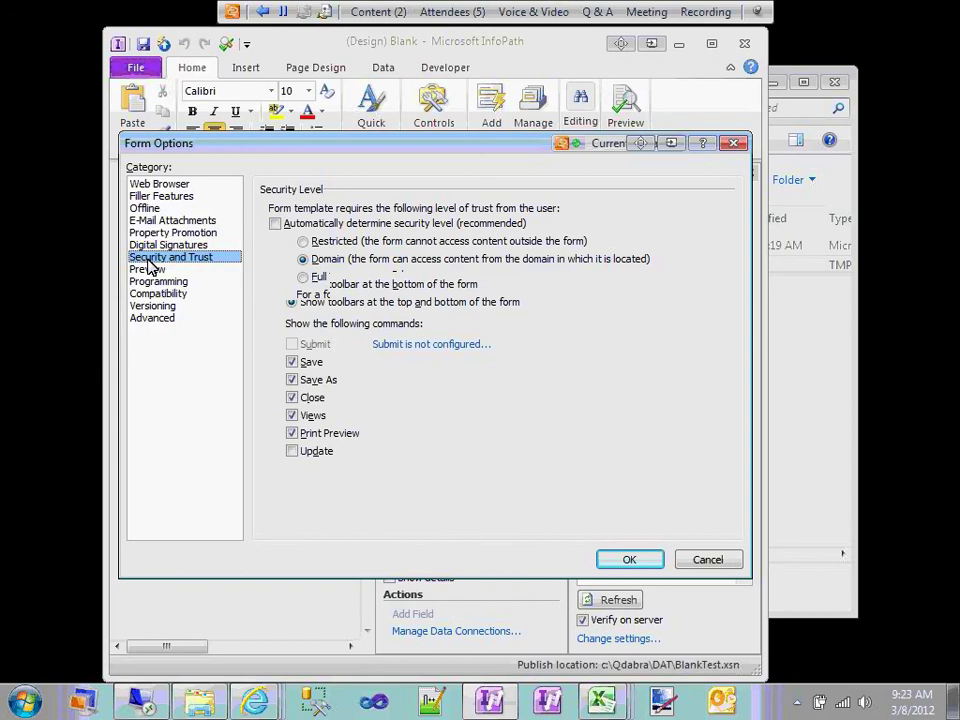
pyautogui.press('Escape')
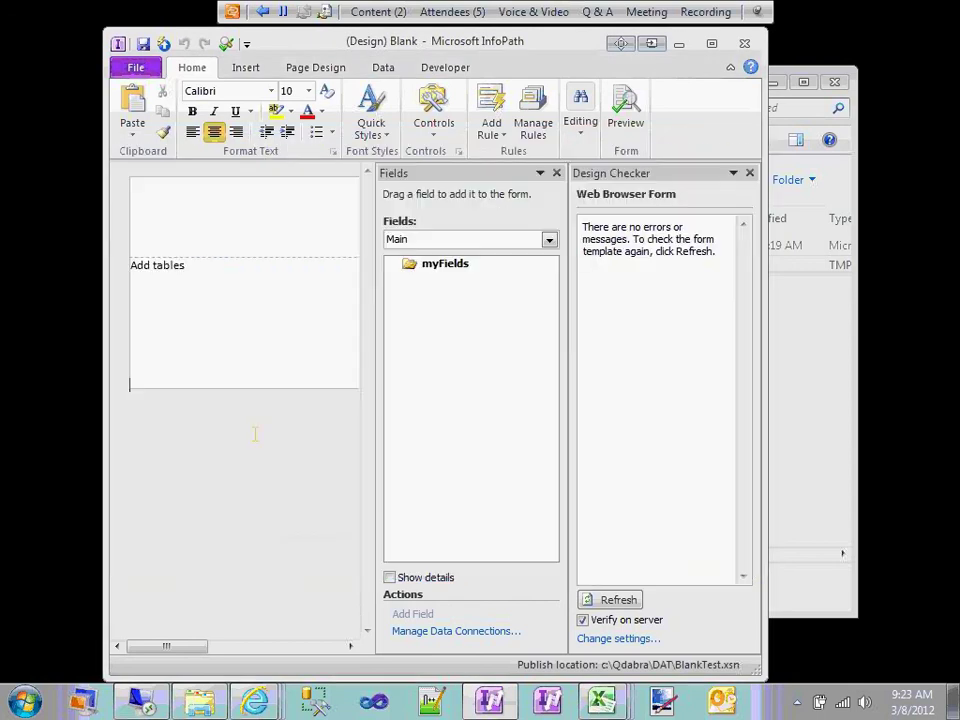
# - Browse the Documents library to Installed Forms\DBXLLicense, examine the install.js script in Notepad++, and switch back to the form design
pyautogui.click(835, 364)
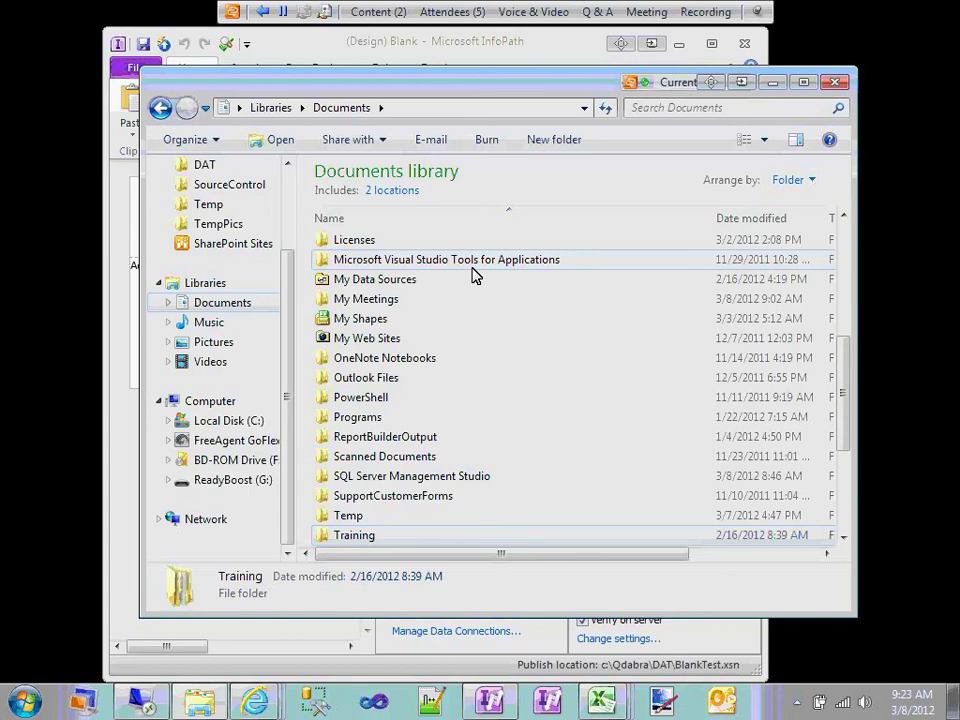
pyautogui.scroll(4, 473, 274)
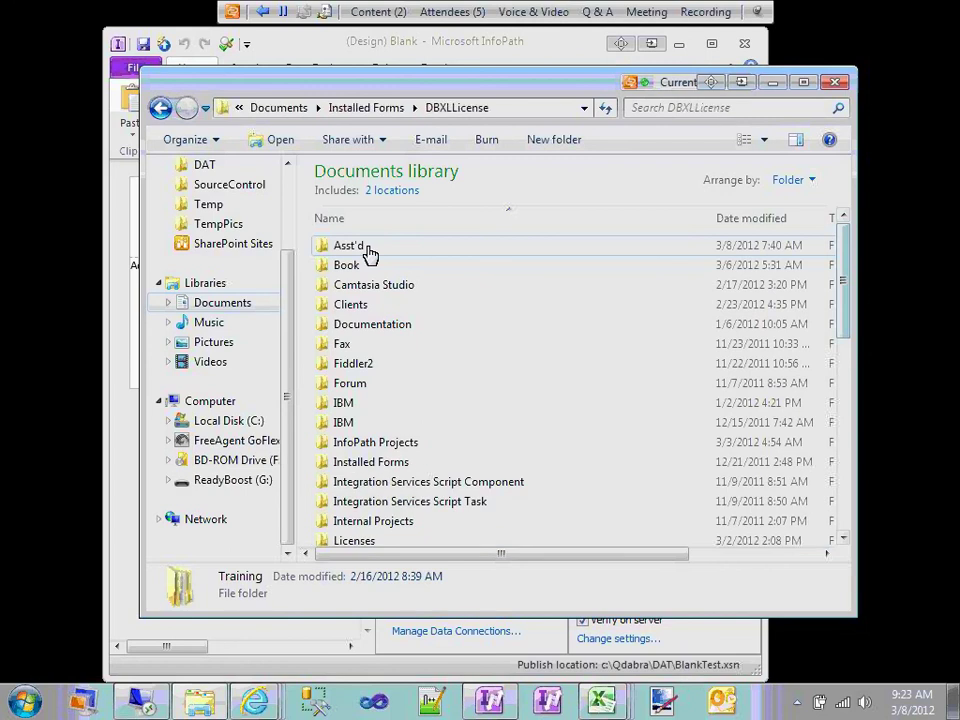
pyautogui.rightClick(350, 266)
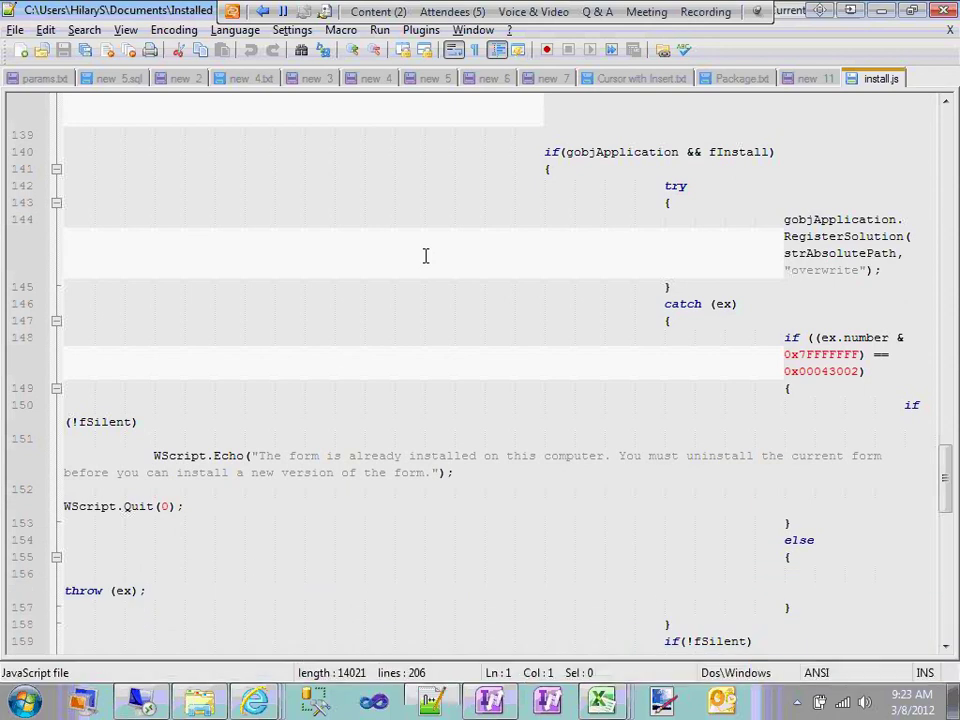
pyautogui.hotkey('alt', 'Tab')
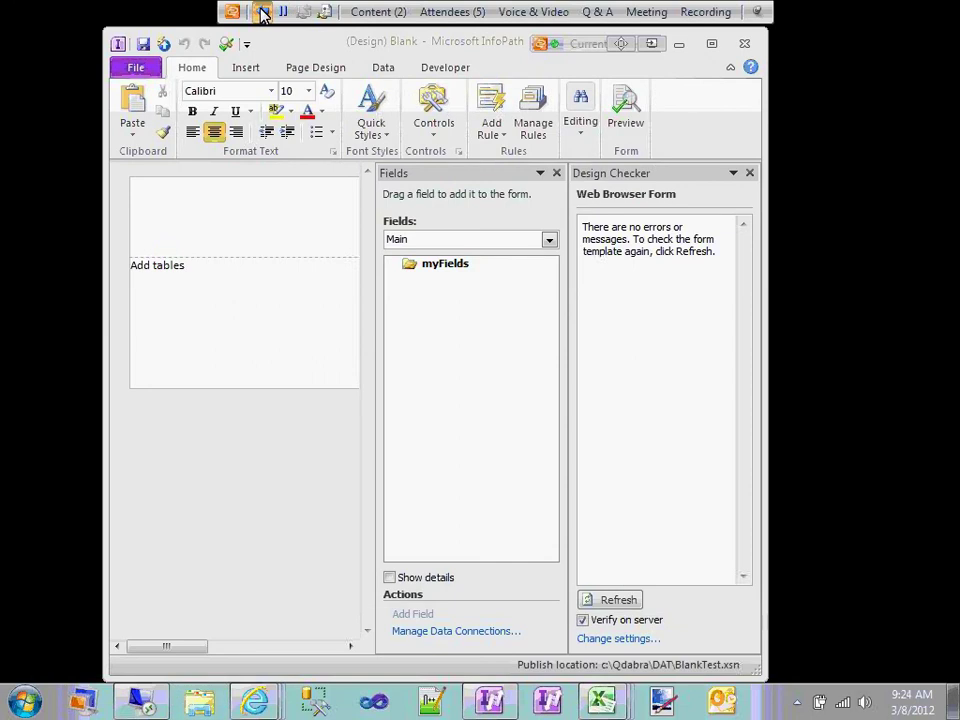
pyautogui.click(263, 12)
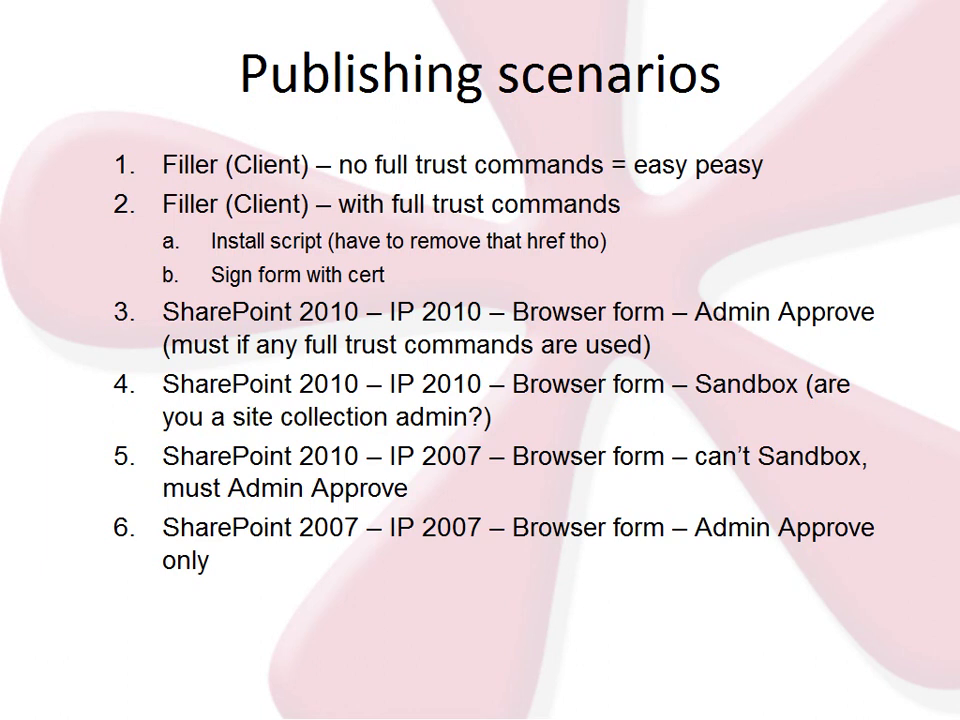
pyautogui.press('Right')
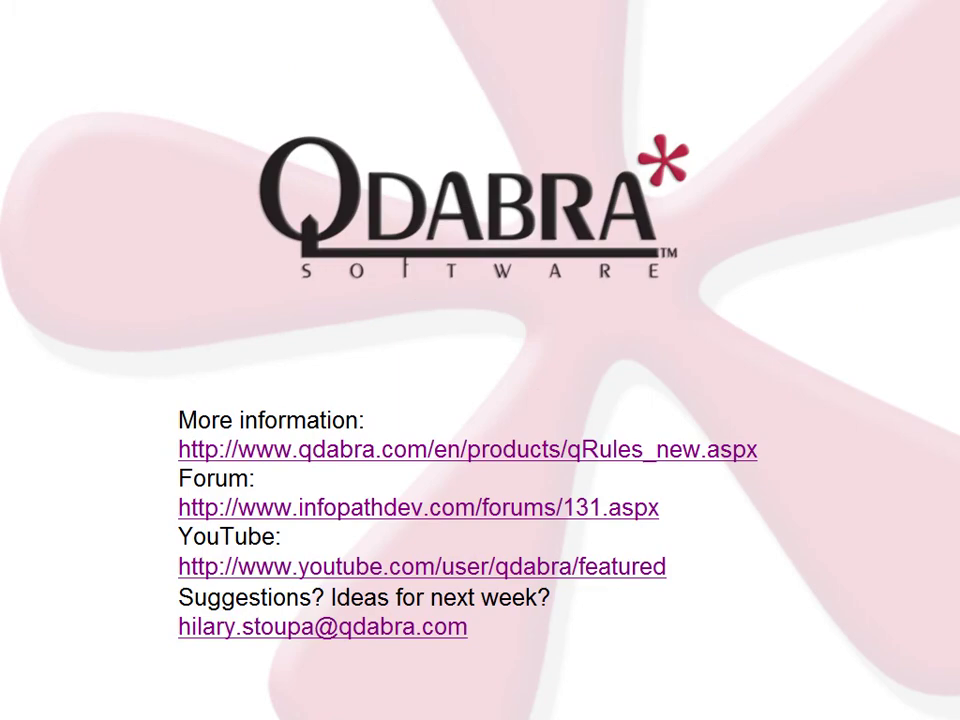